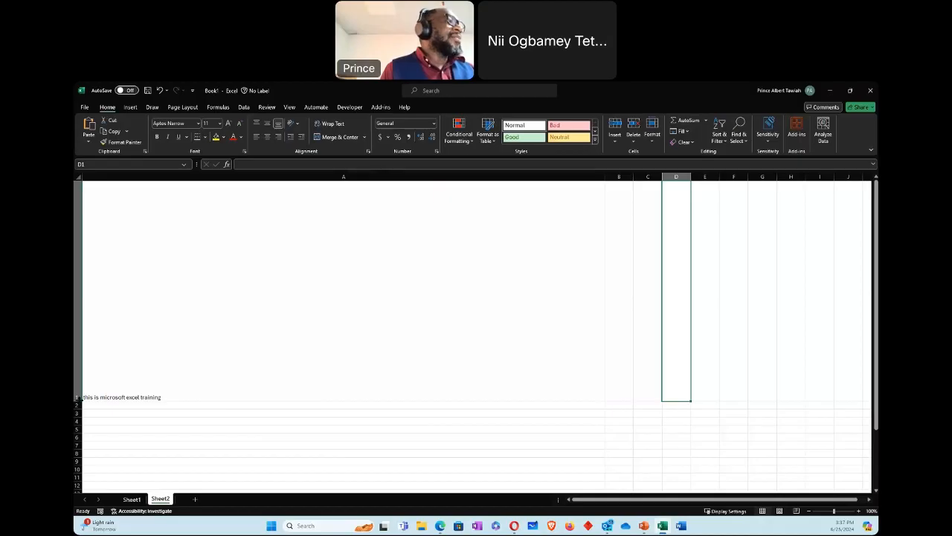
# Step: Reduce row 1 to about twice the default row height and narrow column A to slightly less than the other columns' width
pyautogui.moveTo(76, 400); pyautogui.dragTo(93, 235)
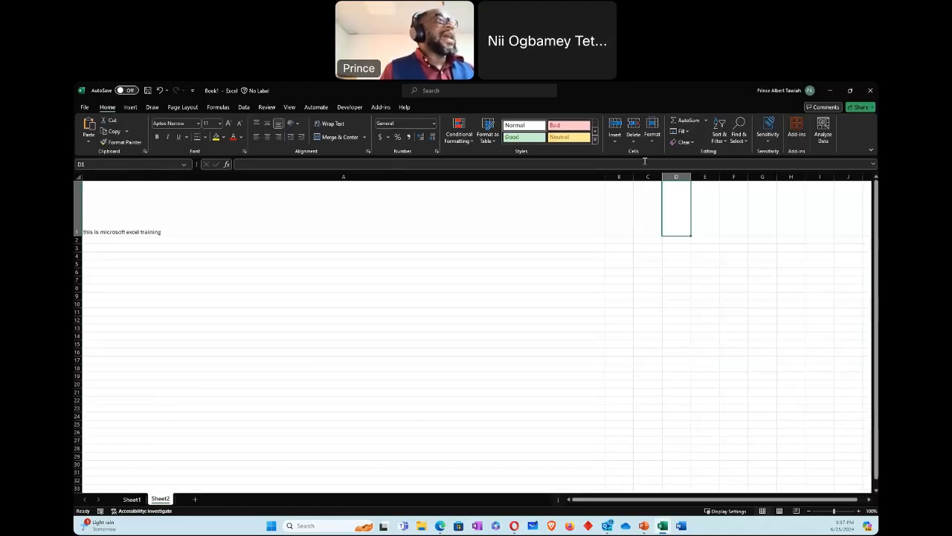
pyautogui.moveTo(605, 177); pyautogui.dragTo(132, 179)
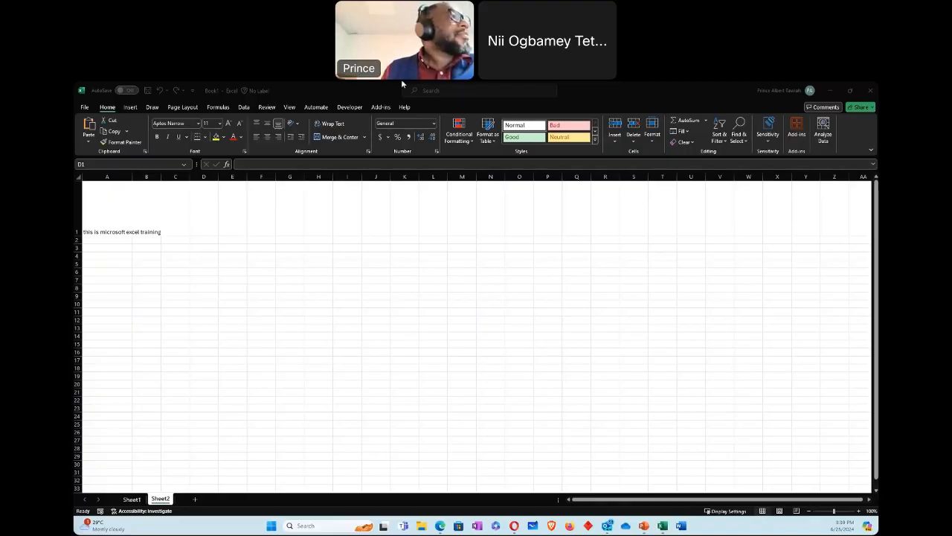
pyautogui.click(78, 237)
pyautogui.moveTo(78, 237); pyautogui.dragTo(78, 197)
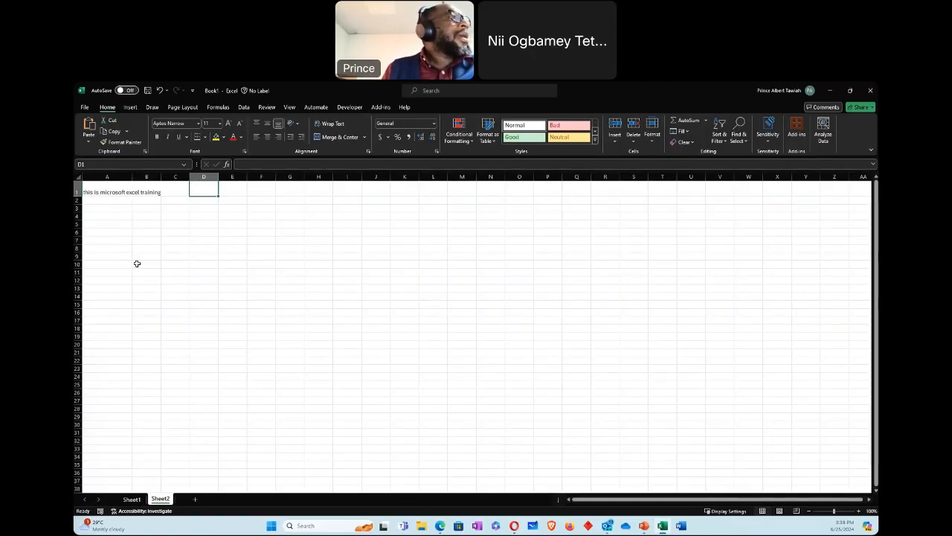
pyautogui.click(139, 240)
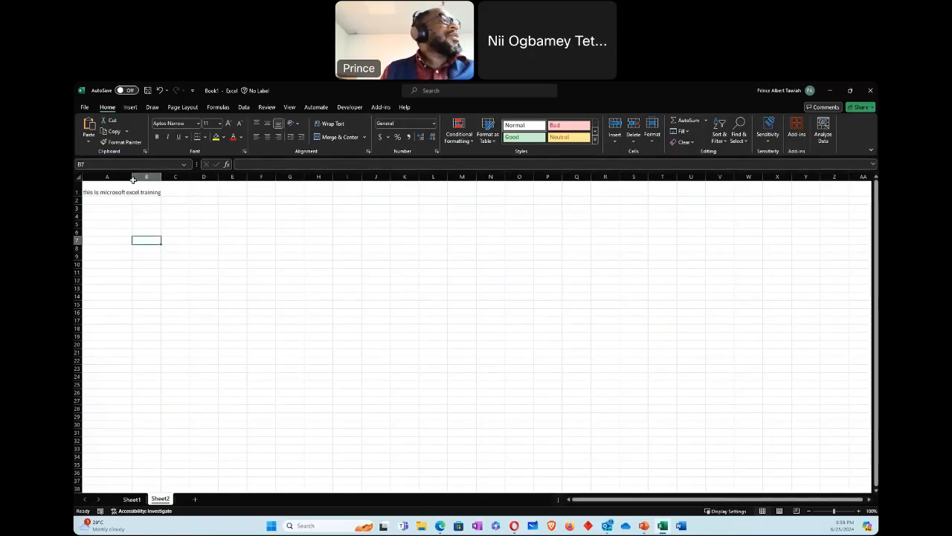
pyautogui.moveTo(133, 176); pyautogui.dragTo(105, 176)
# Step: Enter 5+9 in cell D3 without a leading equals sign
pyautogui.click(859, 511)
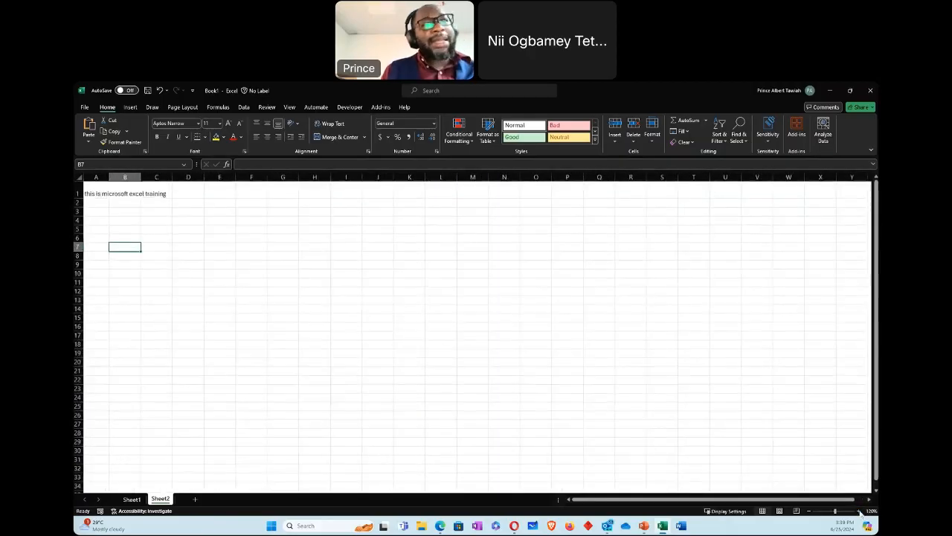
pyautogui.click(860, 511)
pyautogui.click(860, 511)
pyautogui.click(859, 511)
pyautogui.click(859, 511)
pyautogui.click(860, 512)
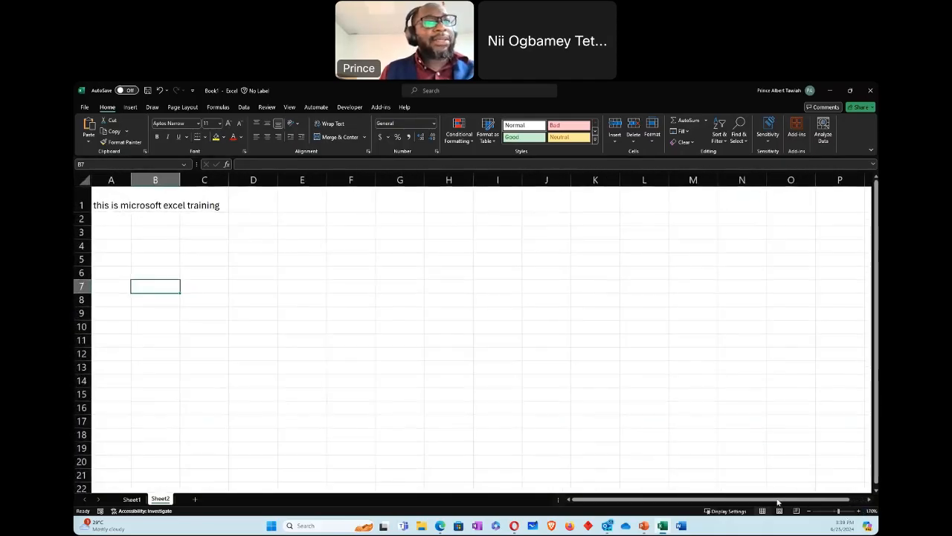
pyautogui.click(271, 232)
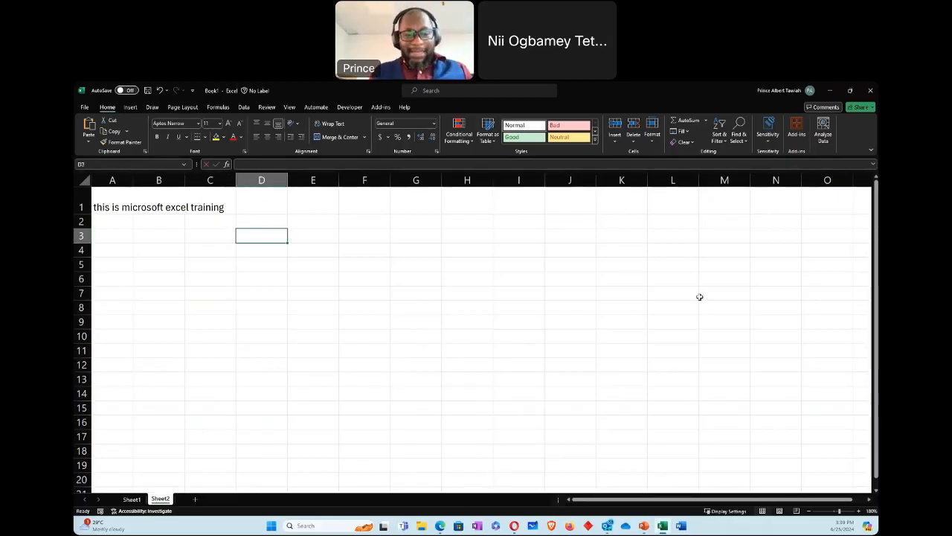
pyautogui.write('5+')
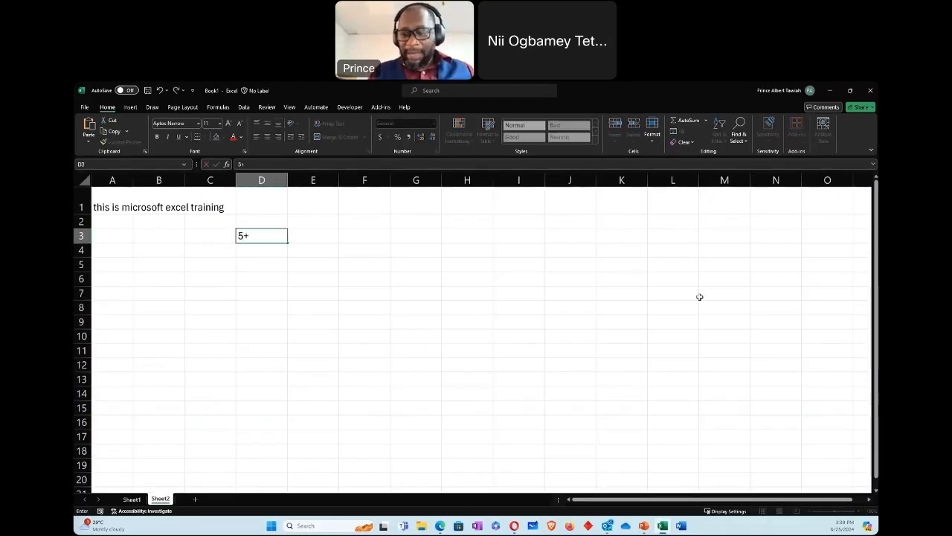
pyautogui.write('9')
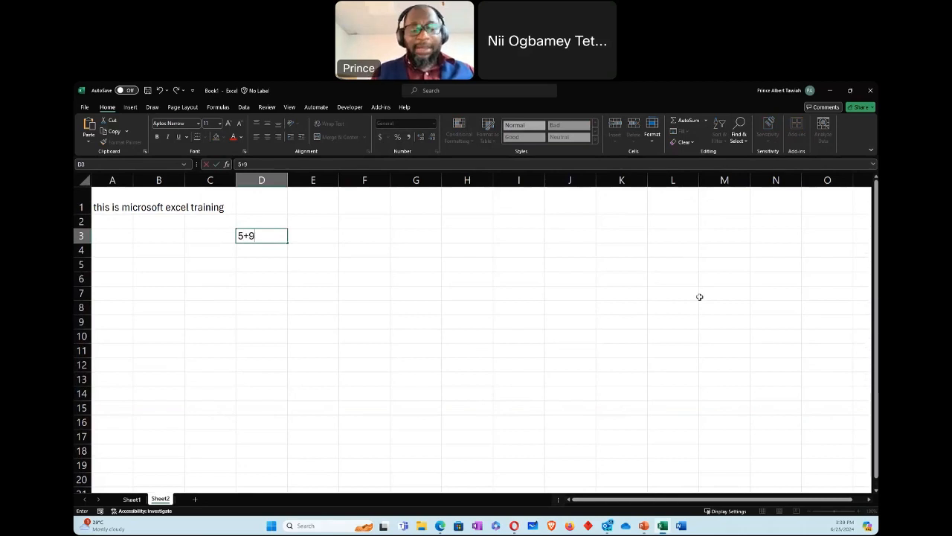
pyautogui.press('Return')
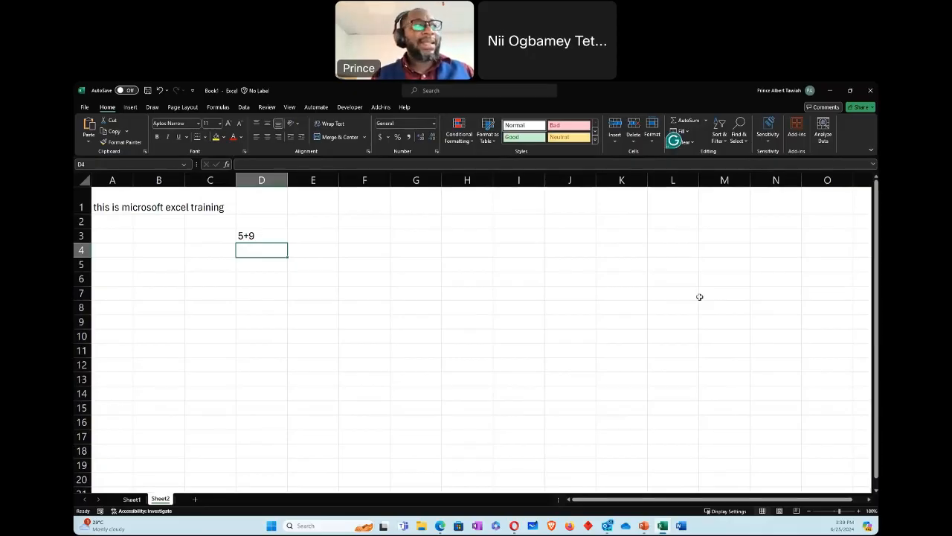
# Step: Enter y+8 as plain text in cell D4
pyautogui.write('y')
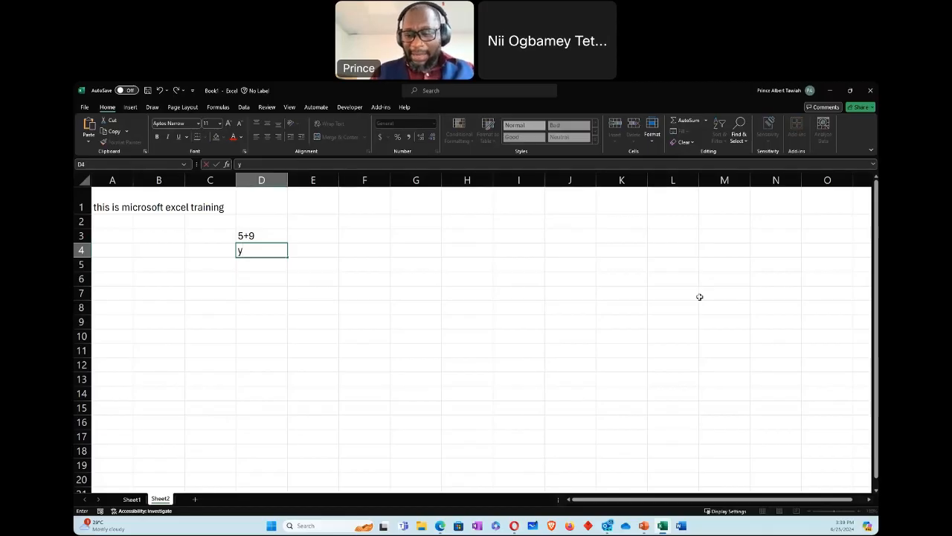
pyautogui.write('+')
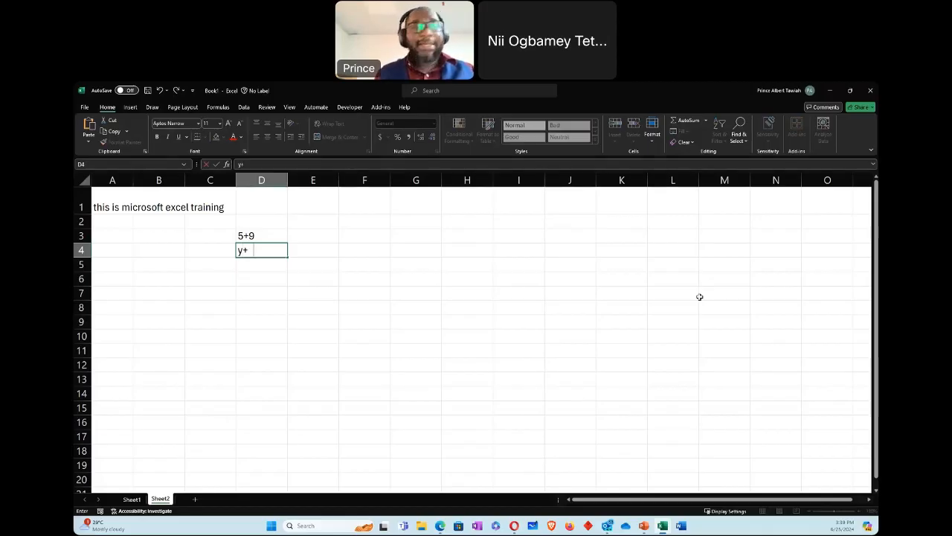
pyautogui.write('8')
pyautogui.press('Return')
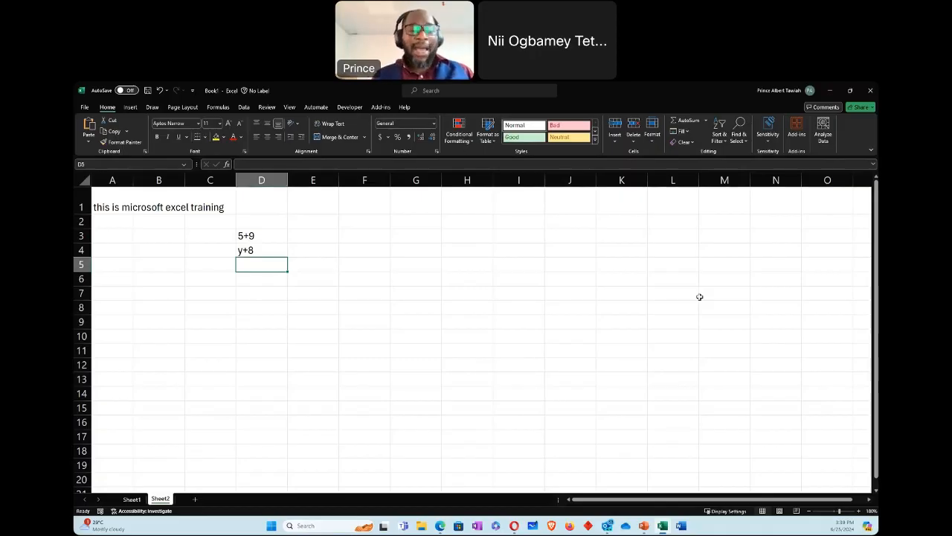
# Step: Enter the addition formula =898735+897354 in cell D5 and select that cell to inspect its formula
pyautogui.write('=')
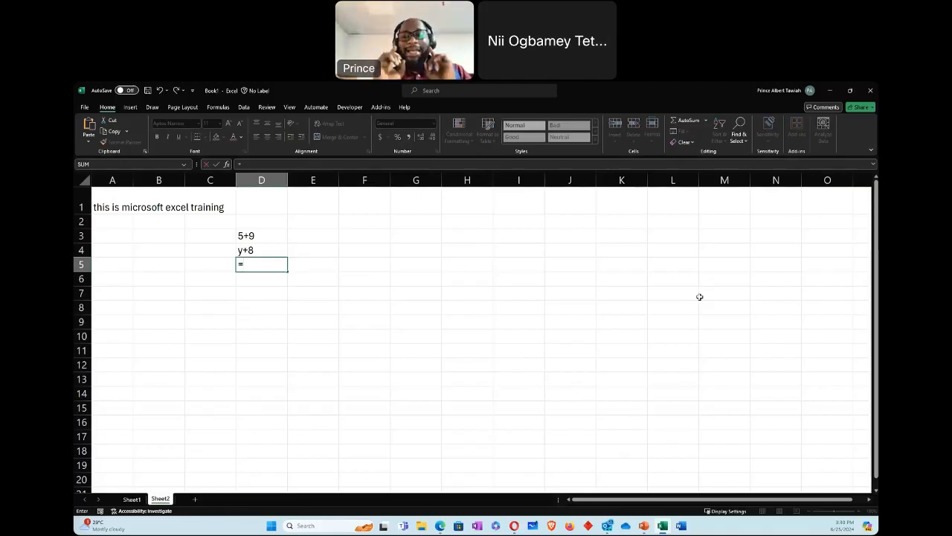
pyautogui.write('898735+897354')
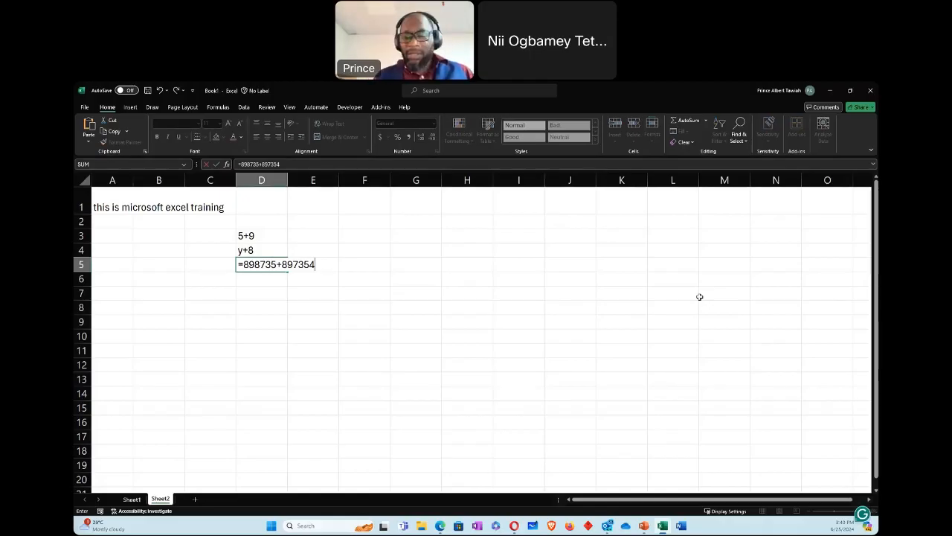
pyautogui.press('Return')
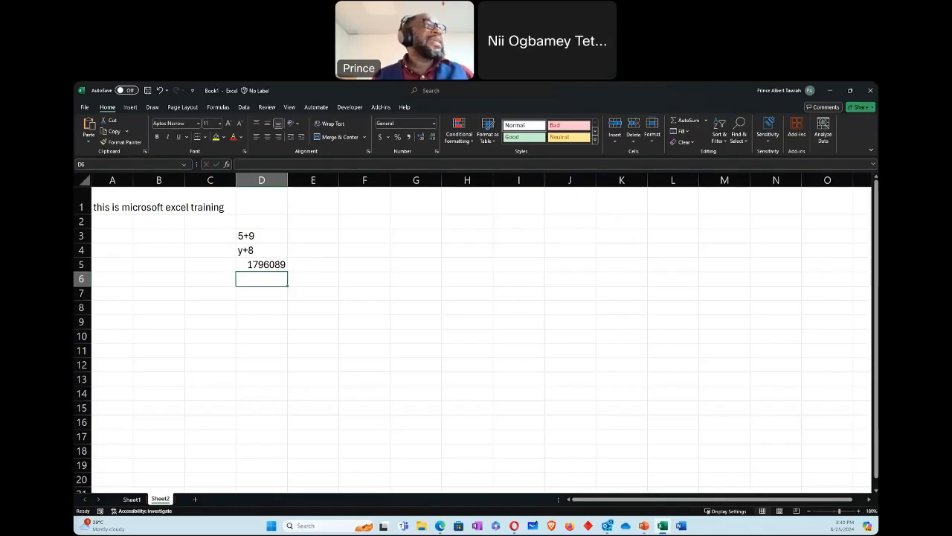
pyautogui.click(272, 264)
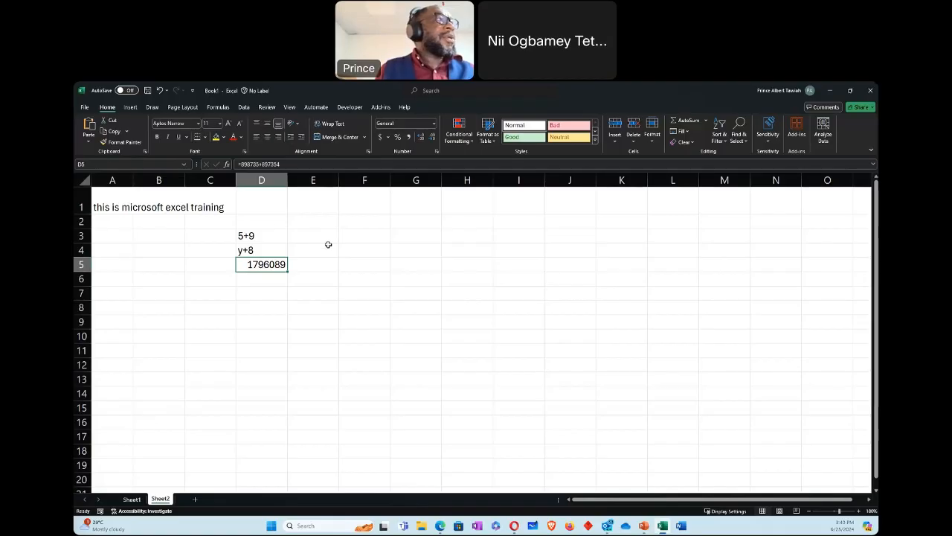
# Step: Enter the table headers Item, Unit Price and Quantity in cells F2 to H2
pyautogui.click(368, 221)
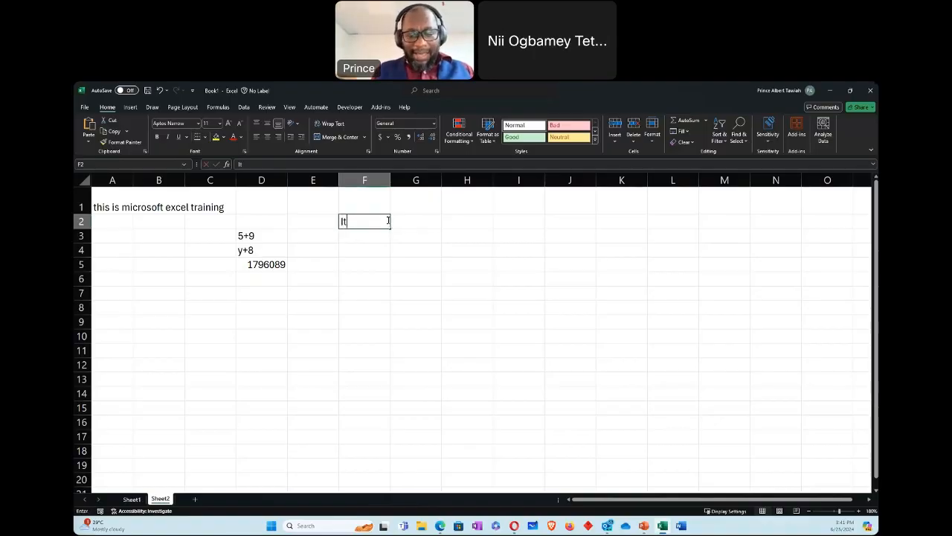
pyautogui.write('Item')
pyautogui.press('Tab')
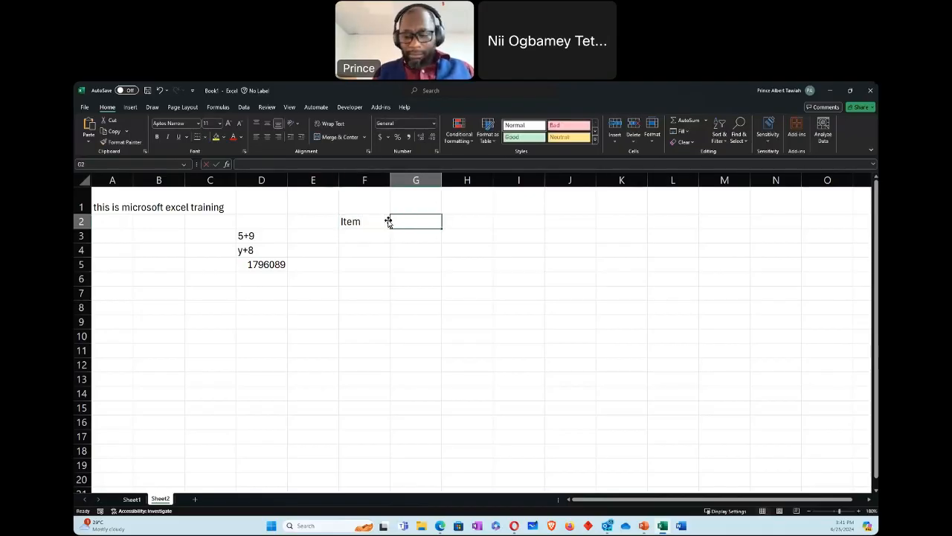
pyautogui.write('Unit Price')
pyautogui.press('Tab')
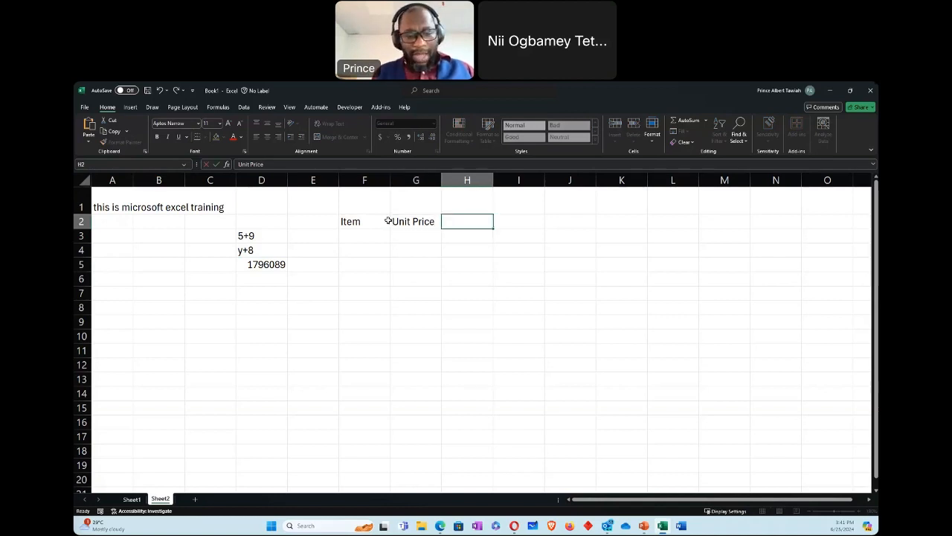
pyautogui.write('Quantity')
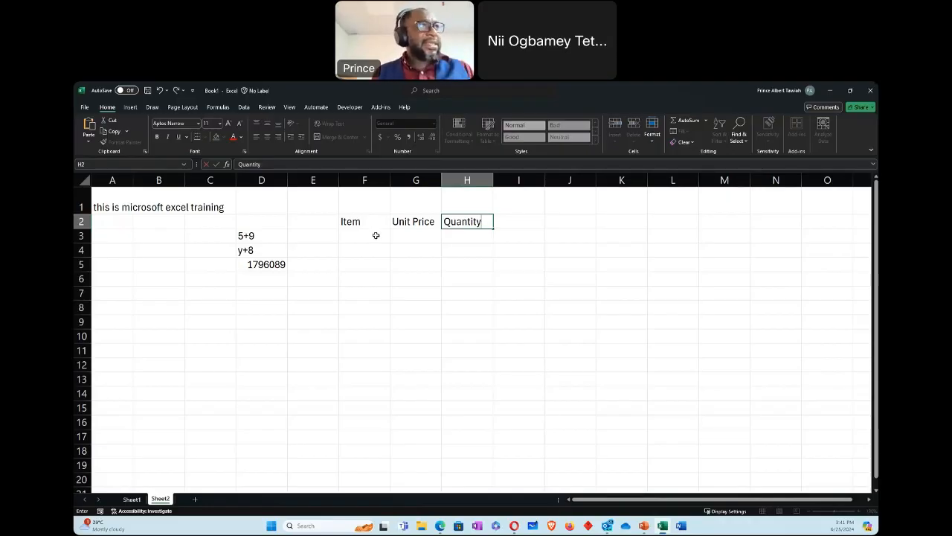
# Step: List the items Milo, Milk, Pen and Pencil under the Item header in cells F3 to F6
pyautogui.click(376, 236)
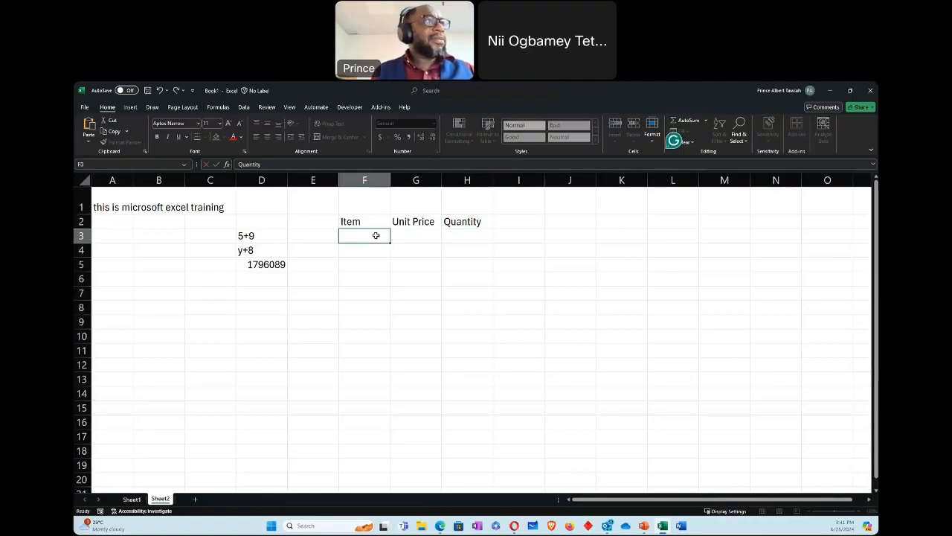
pyautogui.write('Milo')
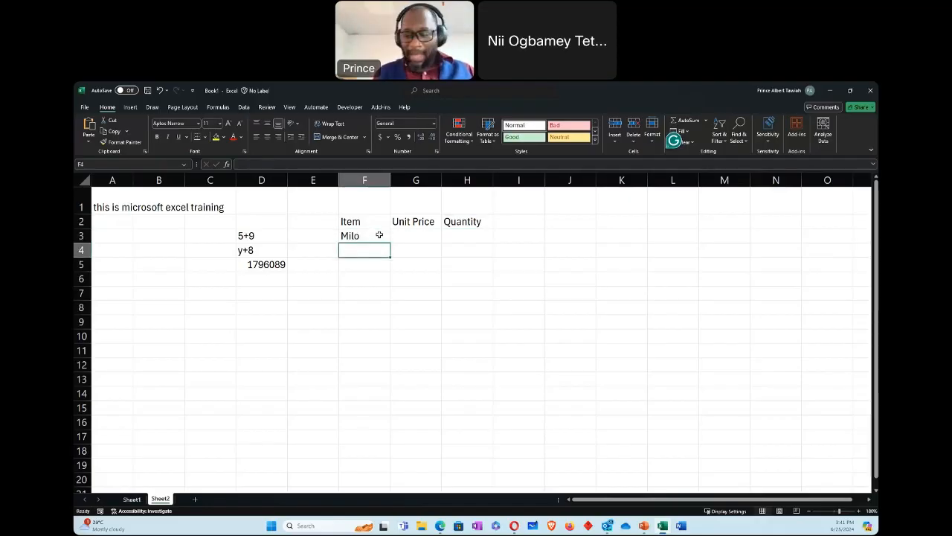
pyautogui.write('Milk')
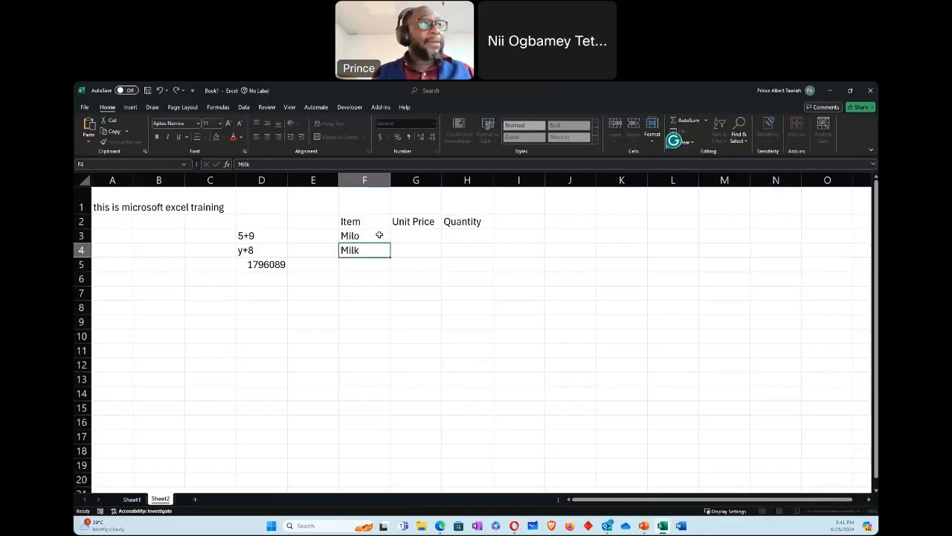
pyautogui.press('Return')
pyautogui.write('Pen')
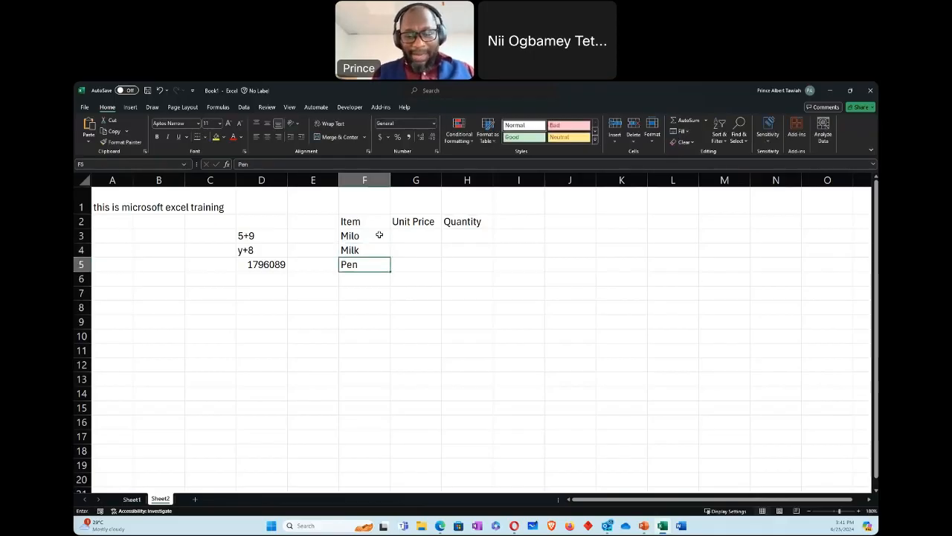
pyautogui.press('Return')
pyautogui.write('Pencil')
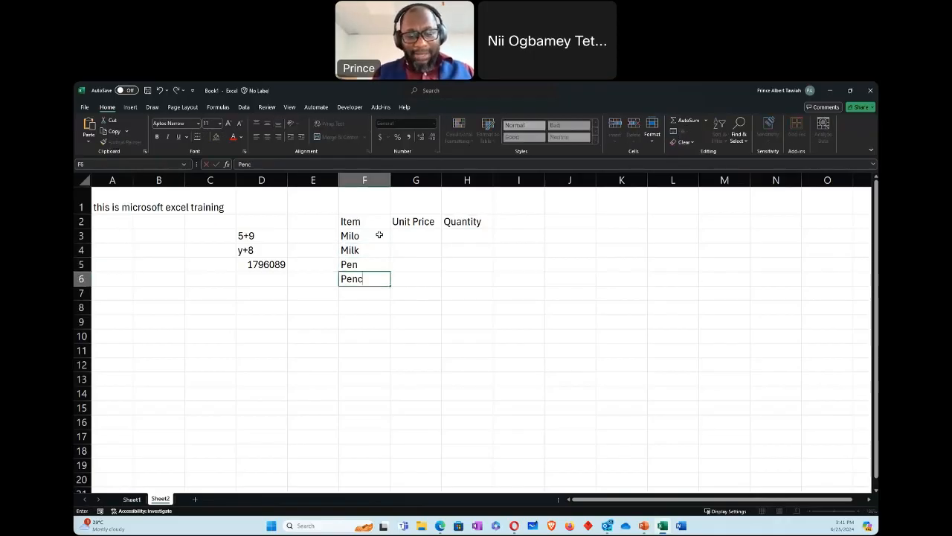
# Step: Fill in the unit prices 45, 23, 11 and 8 for Milo, Milk, Pen and Pencil in cells G3 to G6
pyautogui.click(419, 234)
pyautogui.write('45')
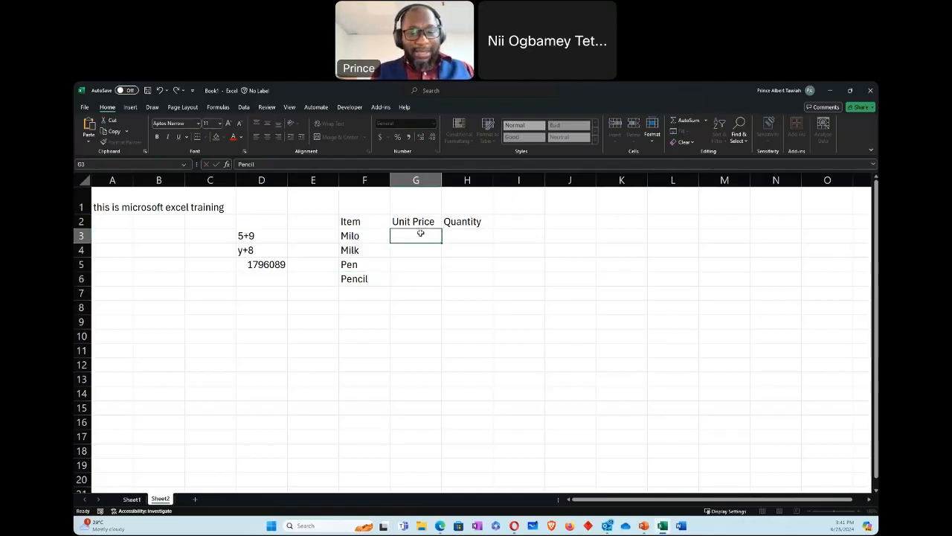
pyautogui.press('Return')
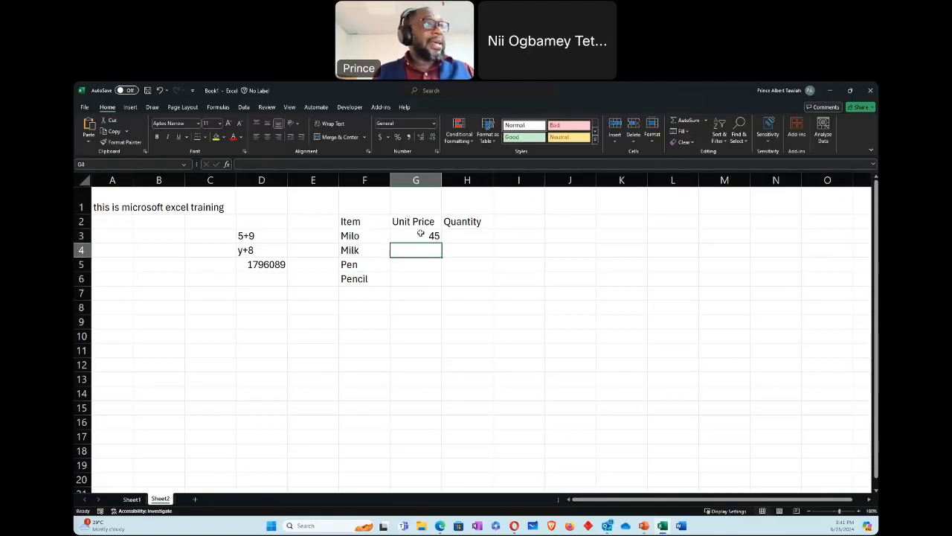
pyautogui.write('23')
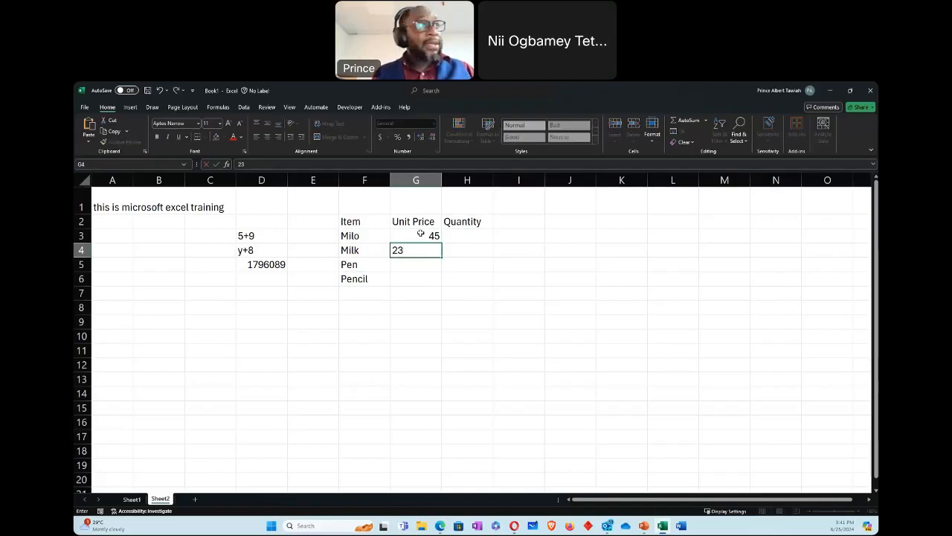
pyautogui.press('Return')
pyautogui.write('11')
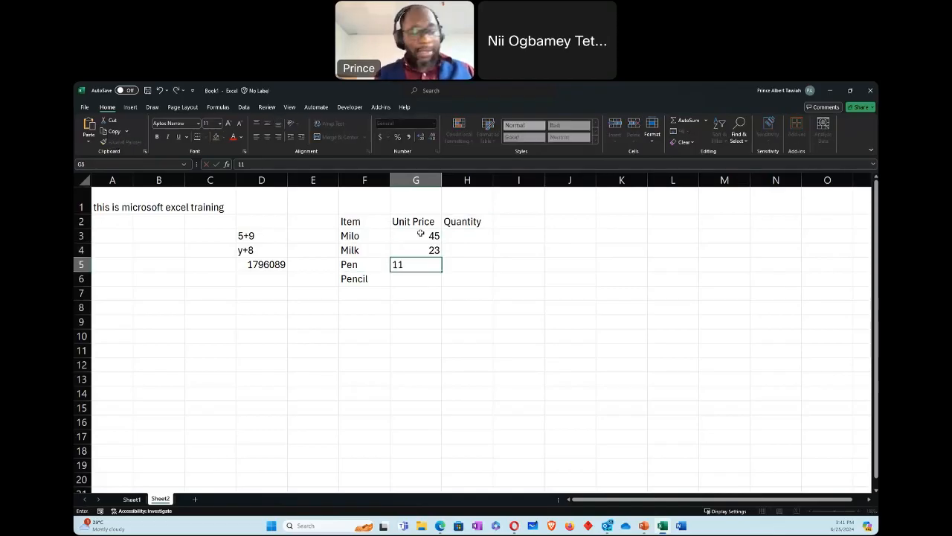
pyautogui.press('Return')
pyautogui.write('8')
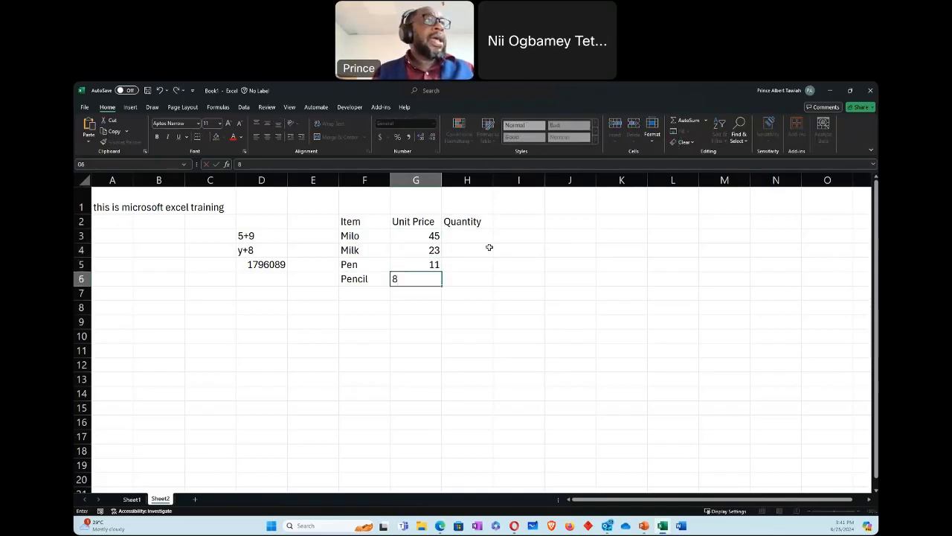
# Step: Fill in the quantities 4, 8, 2 and 3 for the four items in cells H3 to H6
pyautogui.click(462, 236)
pyautogui.write('4')
pyautogui.press('Return')
pyautogui.write('8')
pyautogui.click(469, 264)
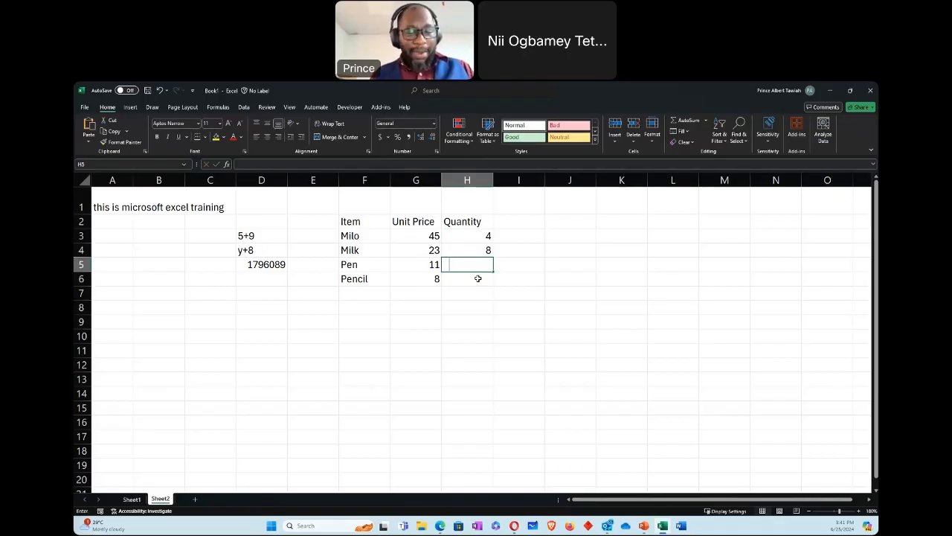
pyautogui.write('2')
pyautogui.press('Return')
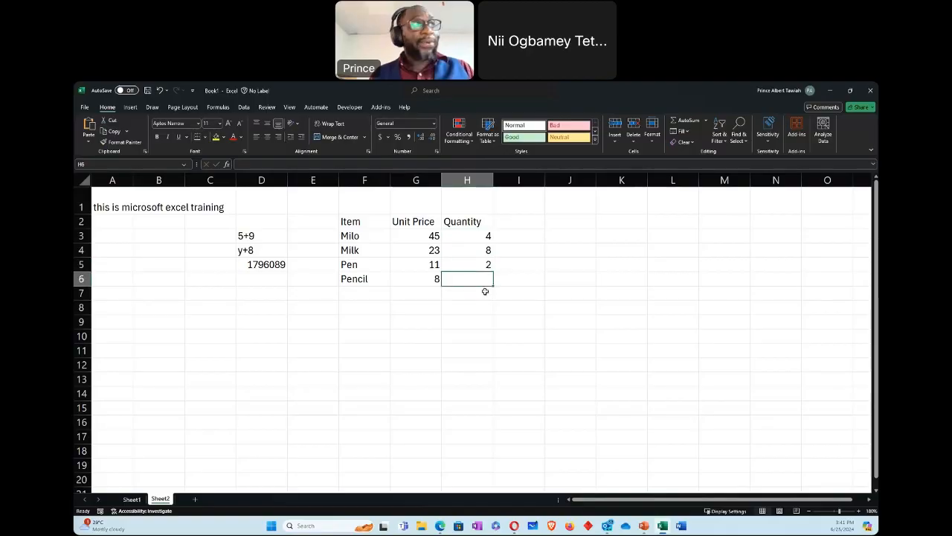
pyautogui.write('3')
pyautogui.press('Return')
# Step: Add a Cost header in cell I2 beside Quantity
pyautogui.click(519, 222)
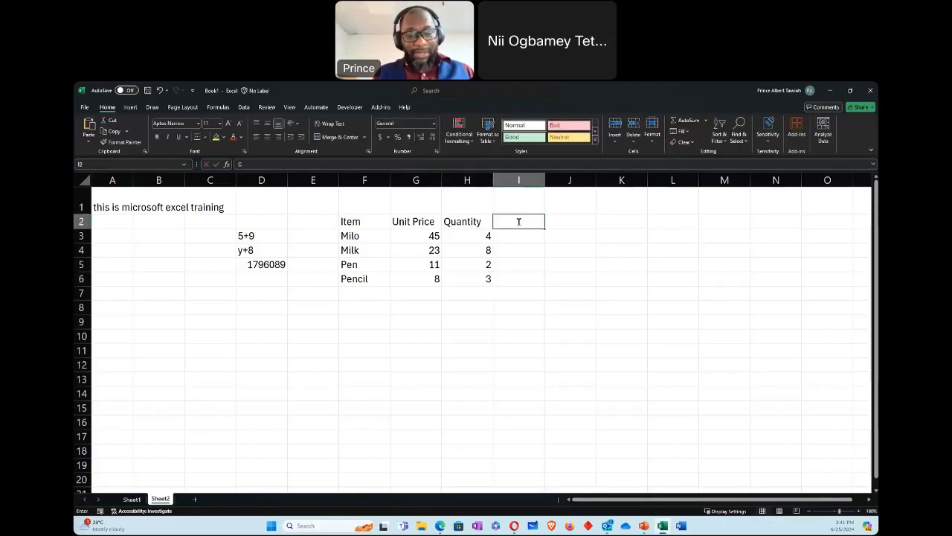
pyautogui.write('Costs')
pyautogui.press('Return')
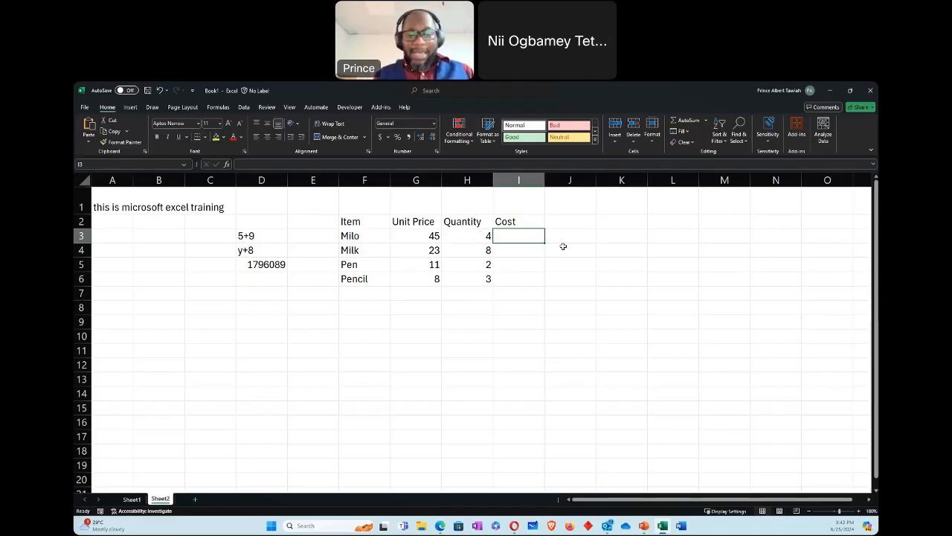
# Step: Calculate Milo's cost in cell I3 with the fixed-number formula =45*4
pyautogui.write('=45')
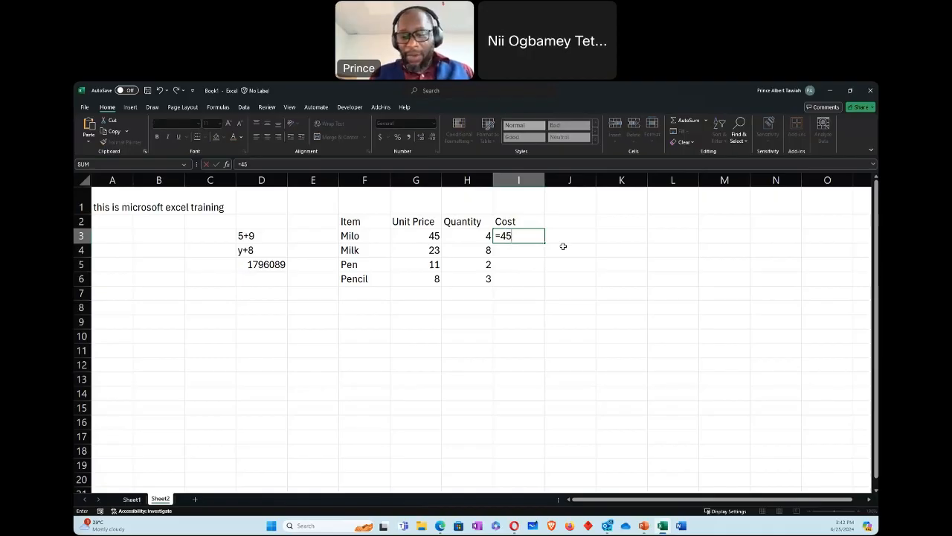
pyautogui.write('*4')
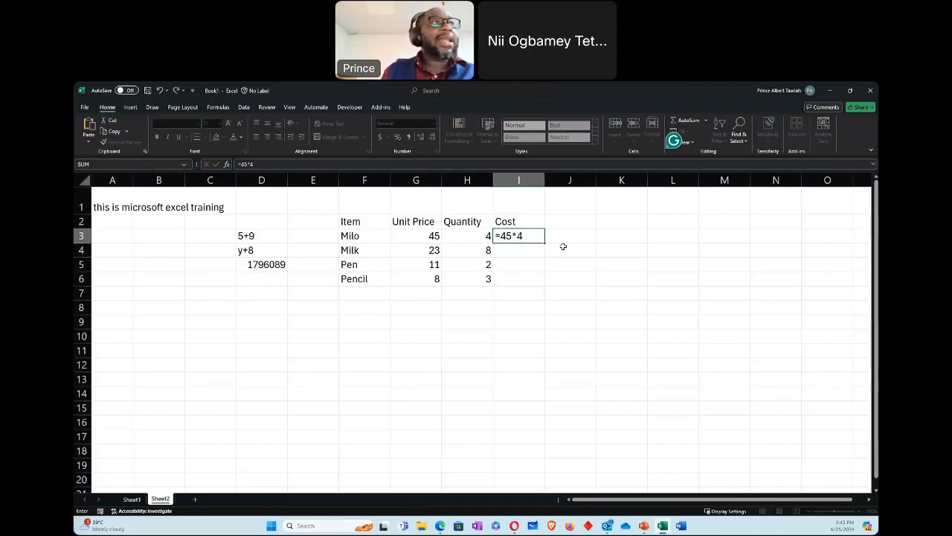
pyautogui.press('Return')
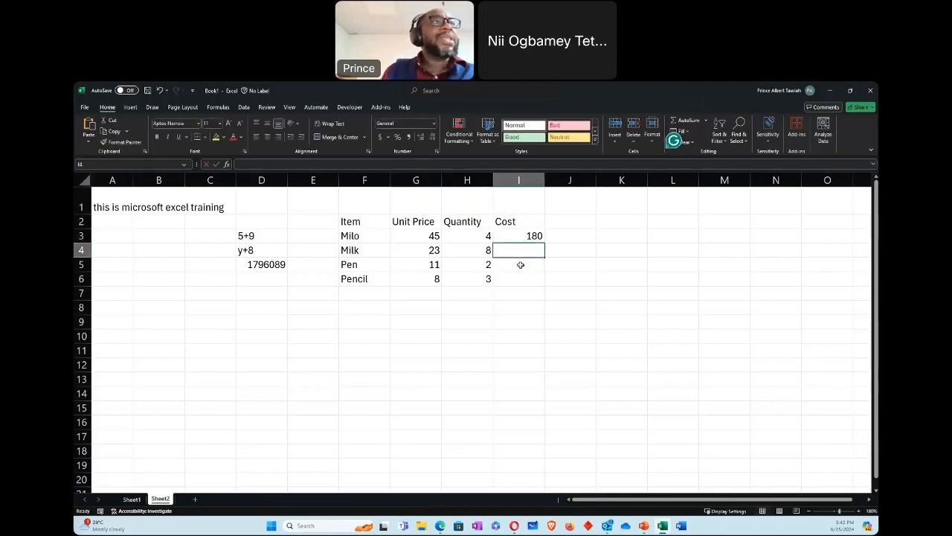
# Step: Change Milo's unit price in cell G3 to 76
pyautogui.click(425, 236)
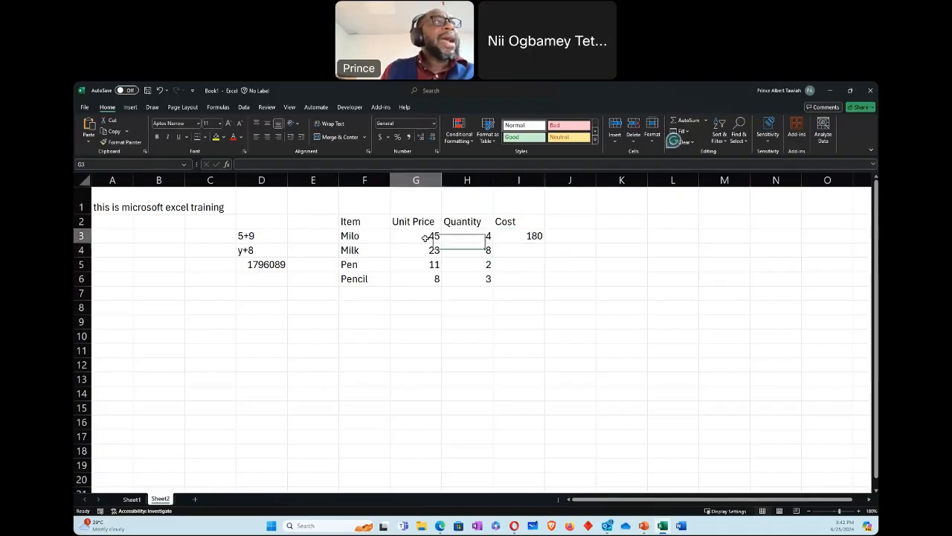
pyautogui.write('76')
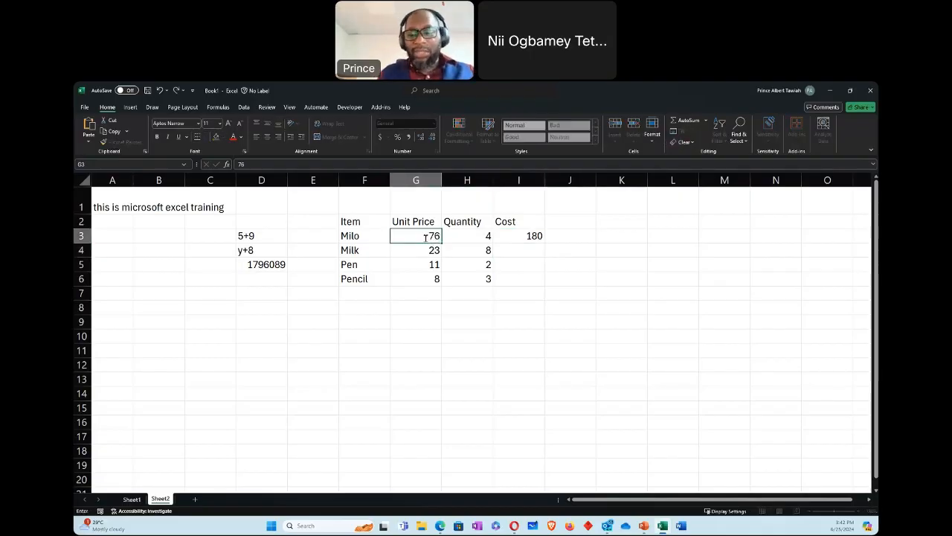
pyautogui.press('Return')
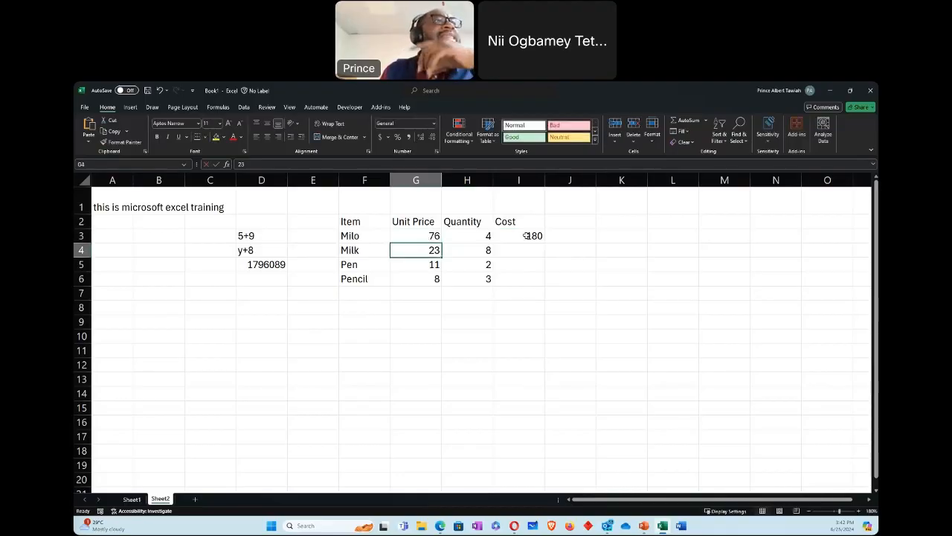
# Step: Replace Milo's cost formula in cell I3 with the cell-reference formula =G3*H3
pyautogui.click(526, 236)
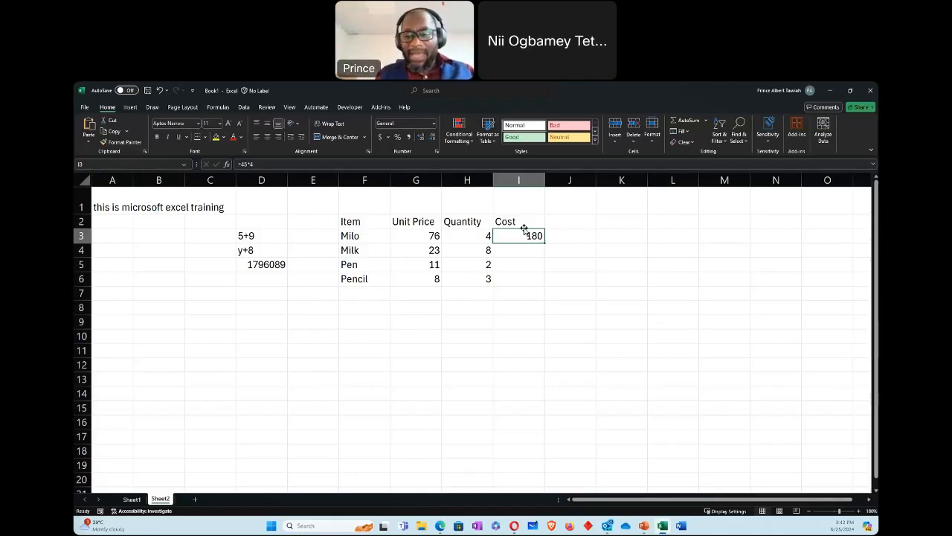
pyautogui.doubleClick(524, 229)
pyautogui.press('BackSpace')
pyautogui.press('BackSpace')
pyautogui.press('BackSpace')
pyautogui.press('BackSpace')
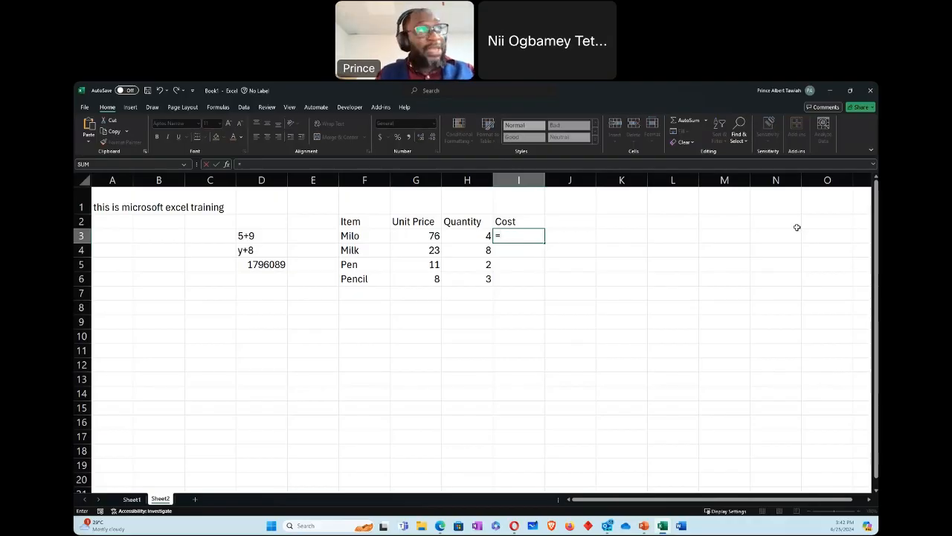
pyautogui.write('g3')
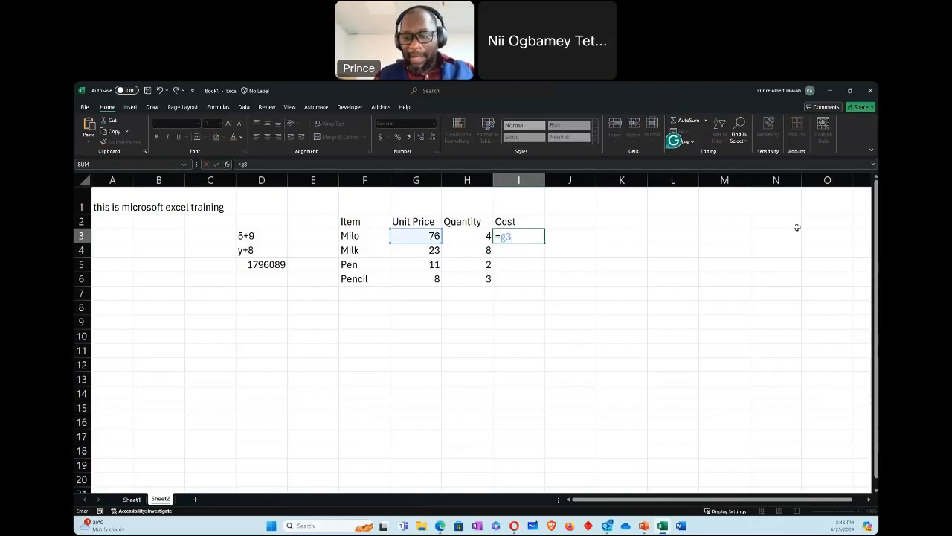
pyautogui.write('*')
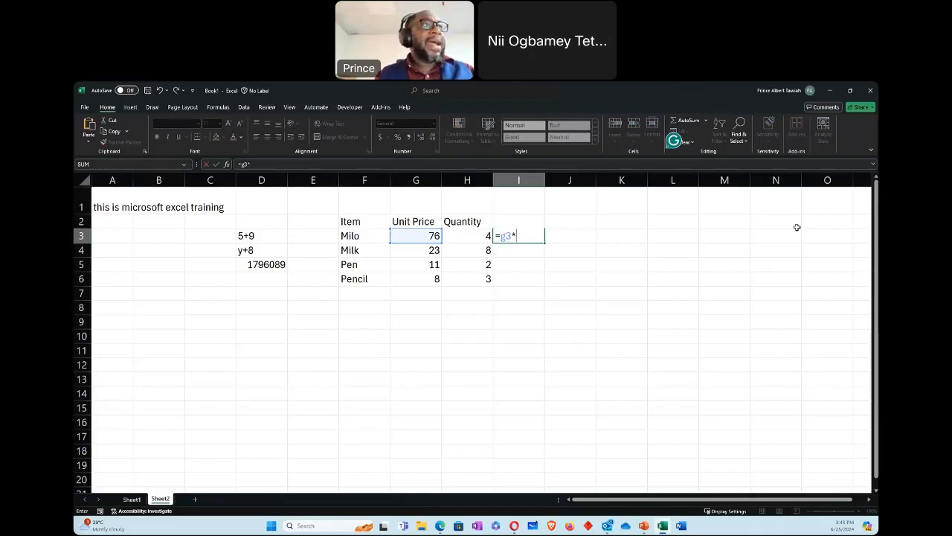
pyautogui.write('h3')
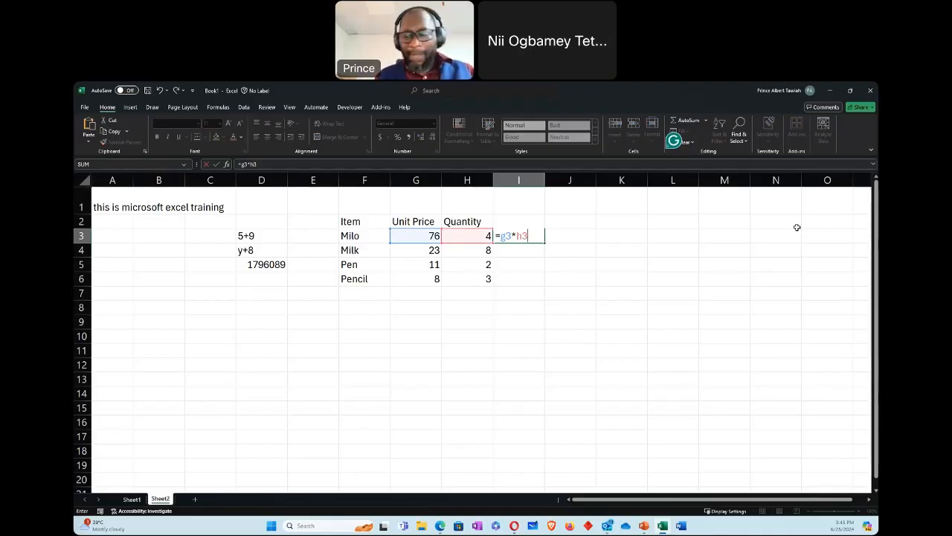
pyautogui.press('Return')
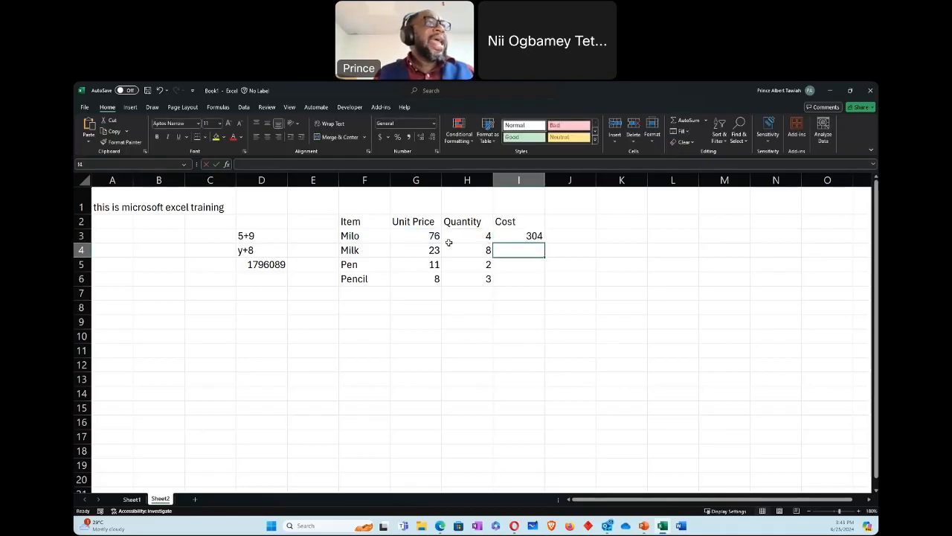
# Step: Change Milo's quantity in cell H3 to 65
pyautogui.click(477, 235)
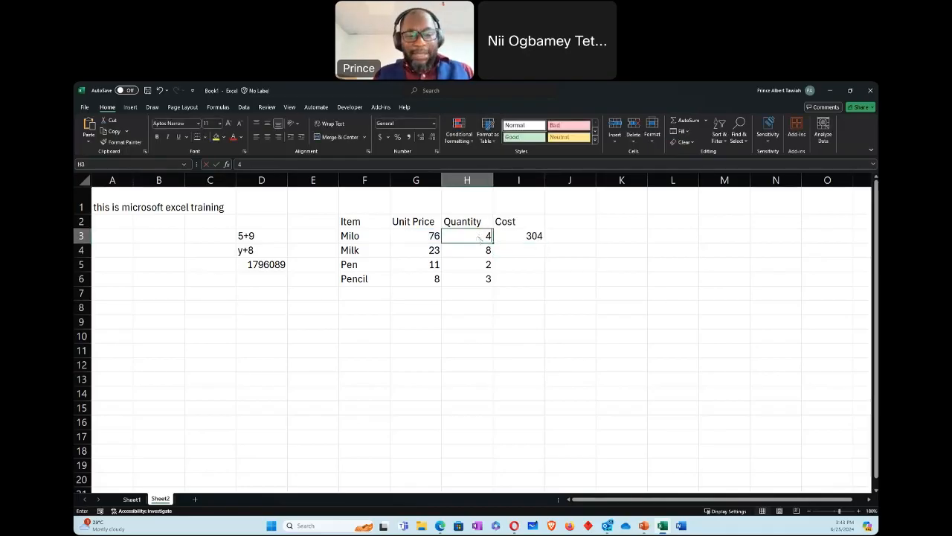
pyautogui.write('65')
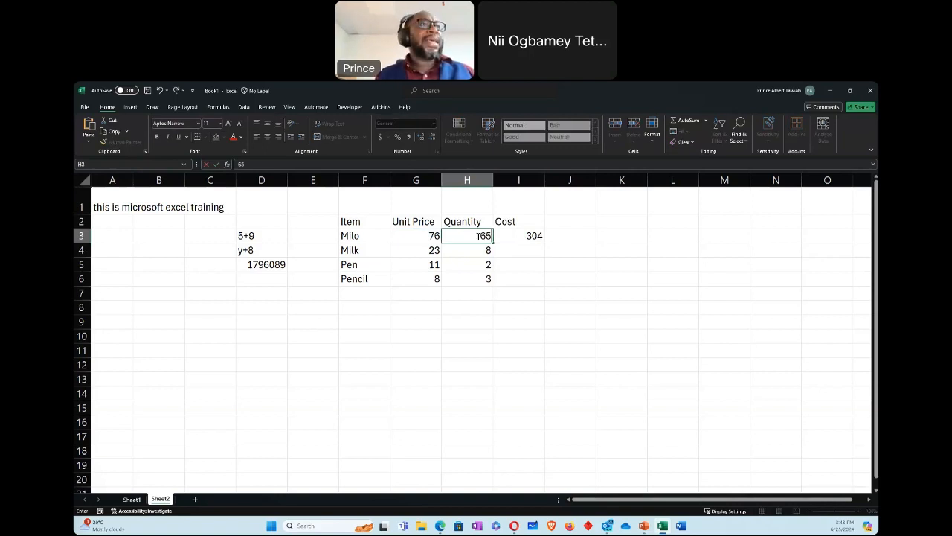
pyautogui.press('Return')
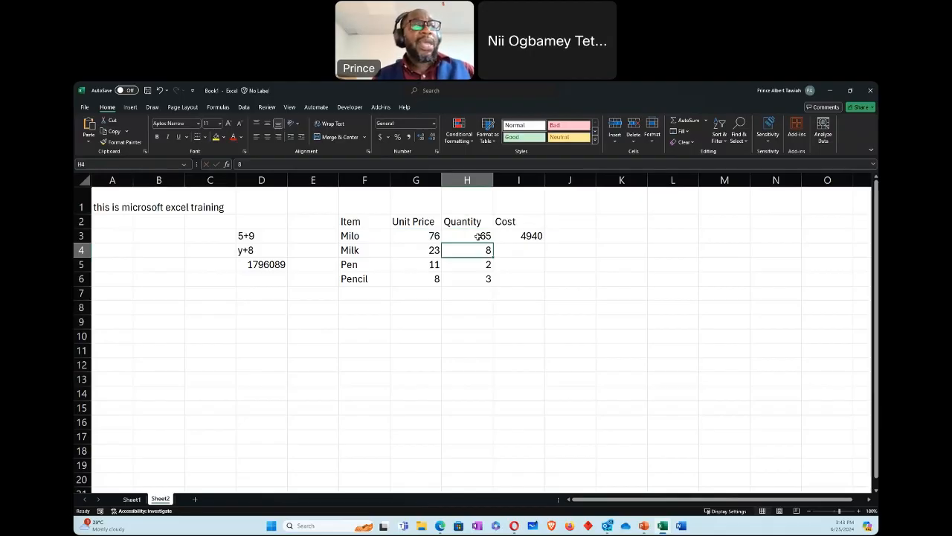
# Step: Copy the cost formula from cell I3 into Milk's cost cell I4 and inspect the pasted formula's references
pyautogui.click(518, 234)
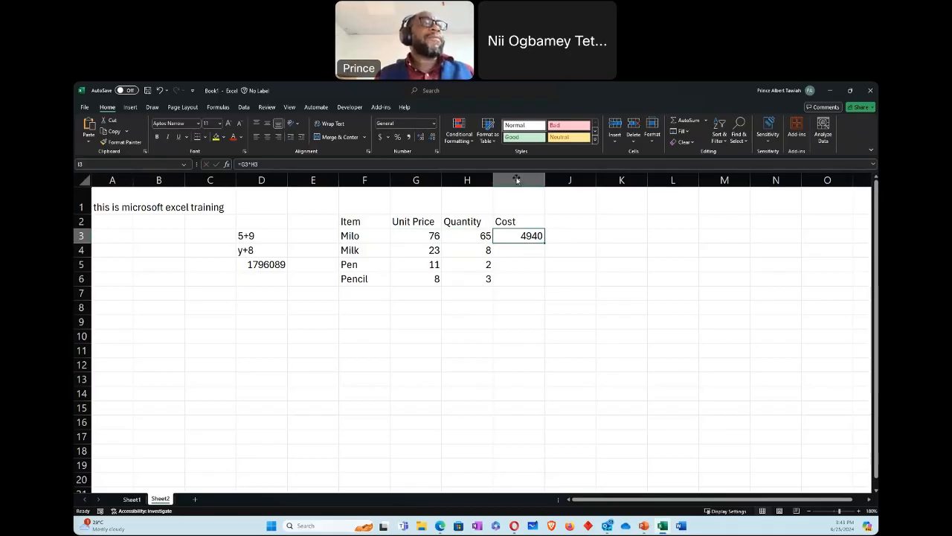
pyautogui.rightClick(526, 235)
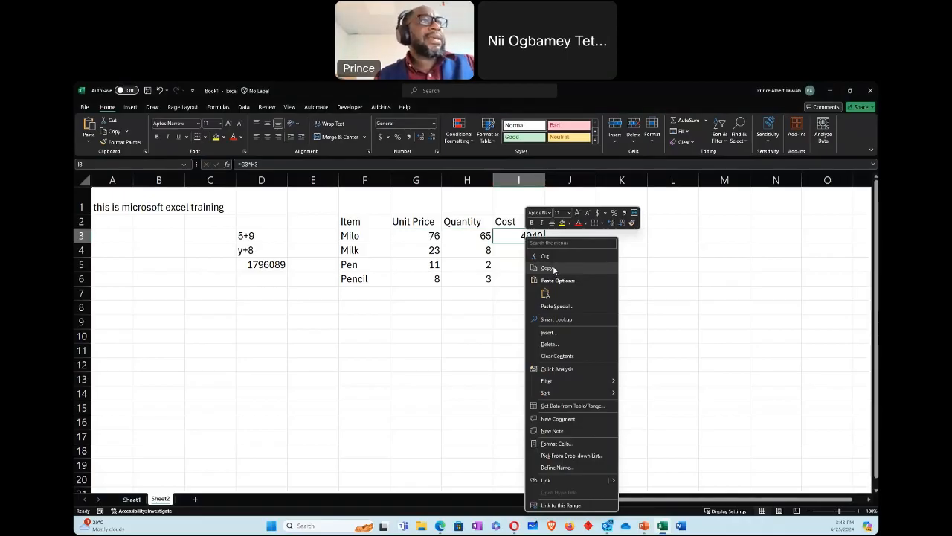
pyautogui.click(554, 270)
pyautogui.click(521, 249)
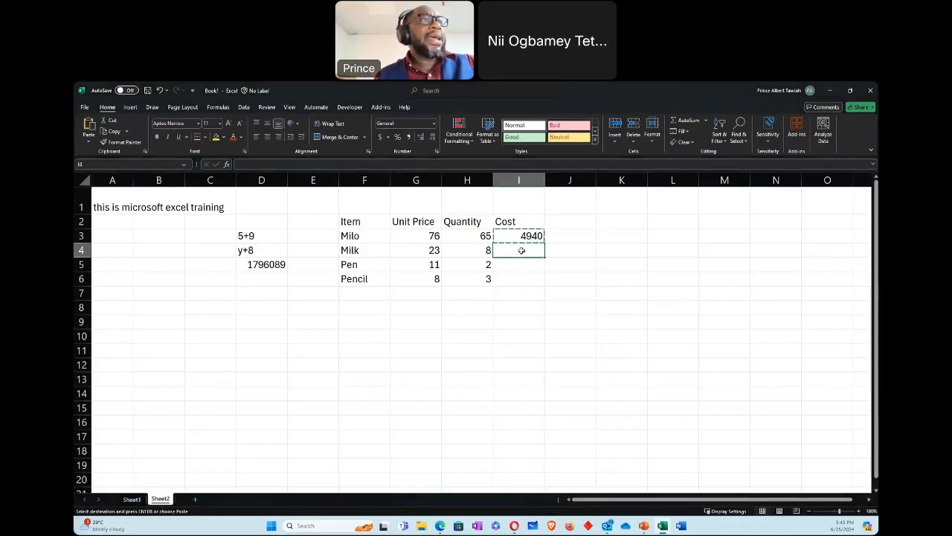
pyautogui.rightClick(523, 250)
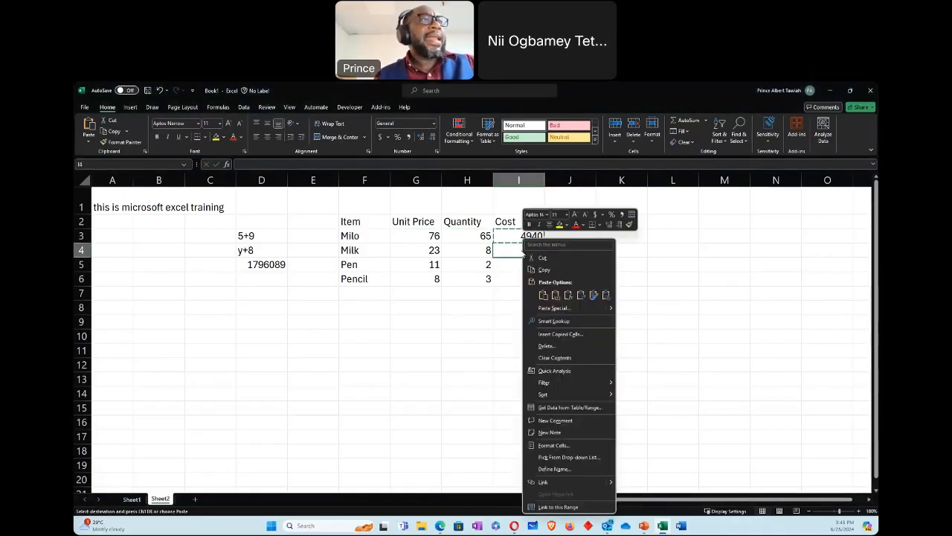
pyautogui.click(543, 295)
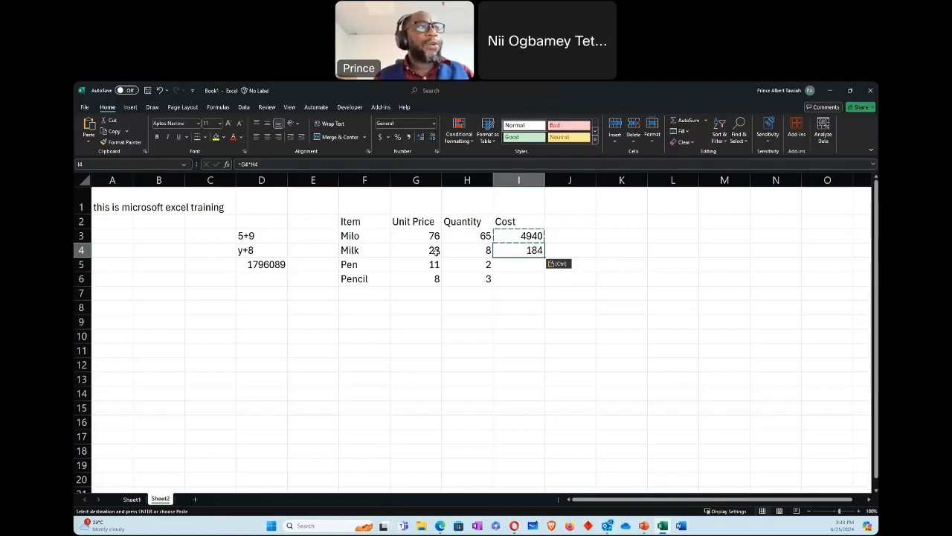
pyautogui.press('Escape')
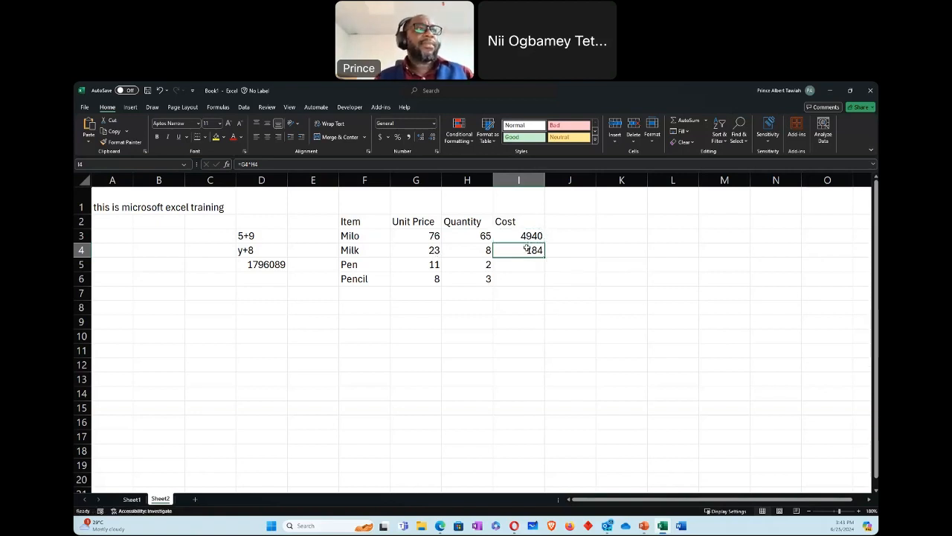
pyautogui.doubleClick(529, 251)
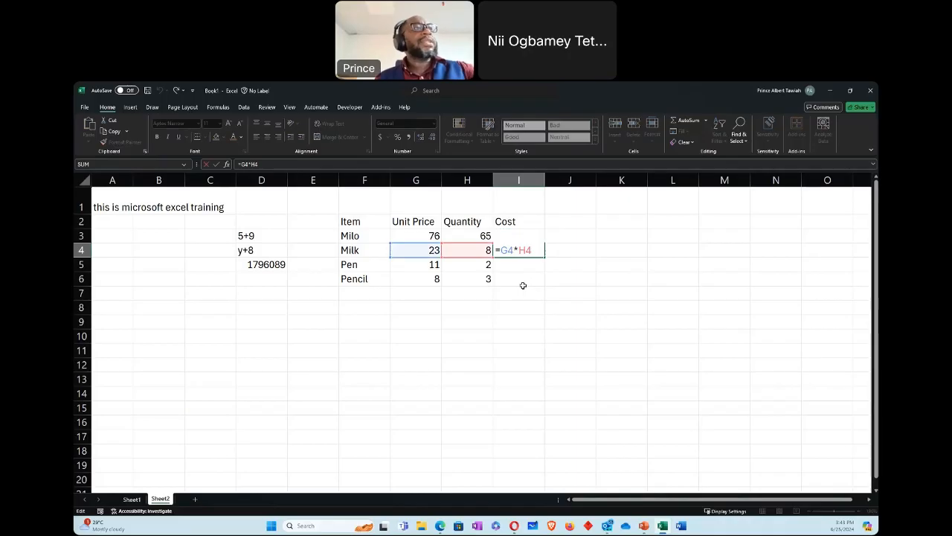
pyautogui.press('Escape')
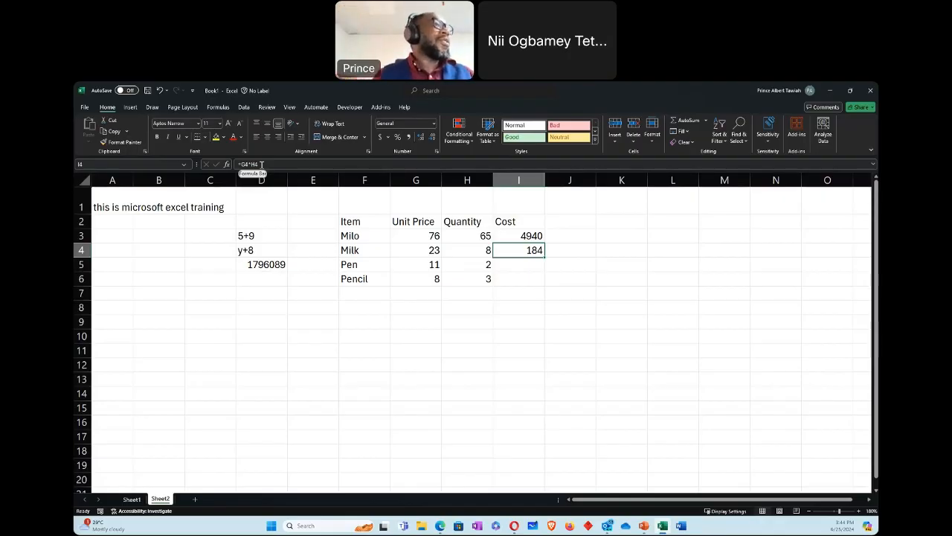
# Step: Change Milk's quantity in cell H4 to 67
pyautogui.click(470, 250)
pyautogui.write('67')
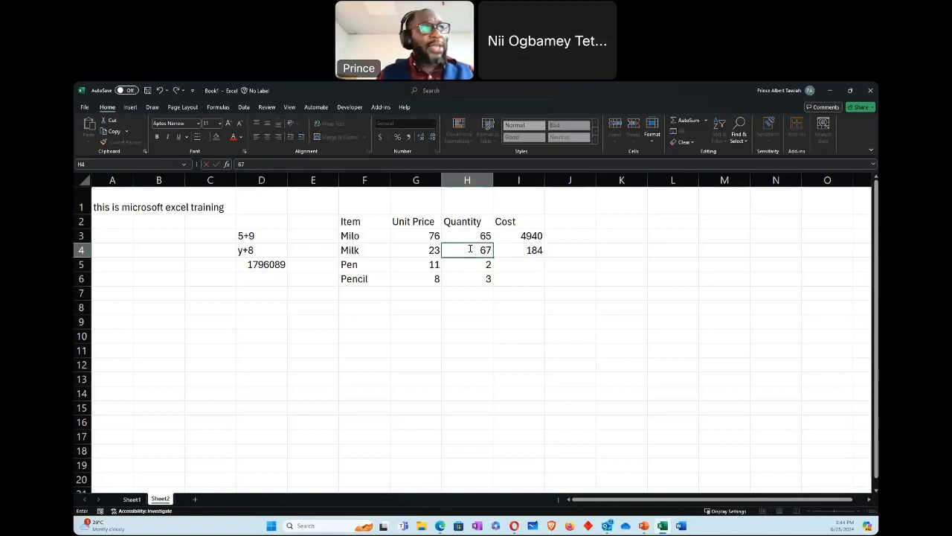
pyautogui.press('Return')
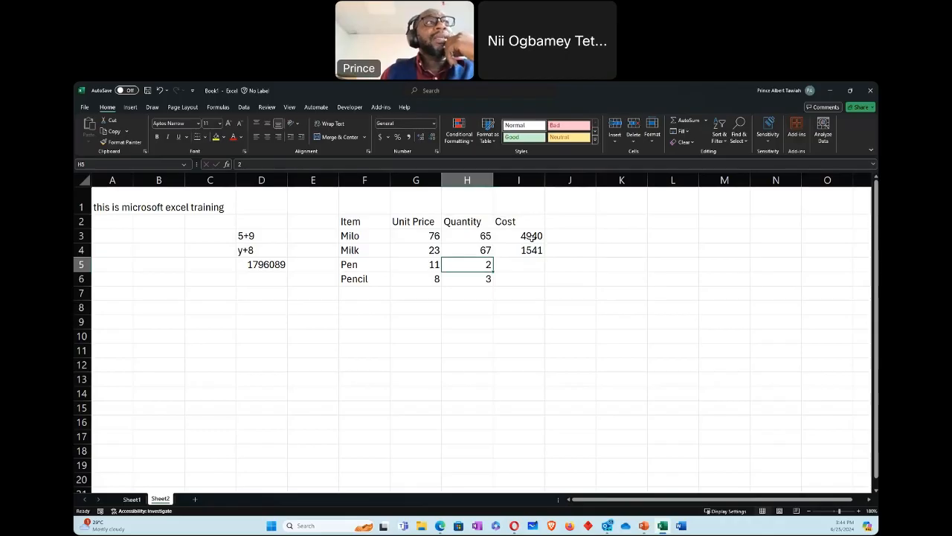
# Step: Fill the cost formula from cell I4 down to I6 for Pen and Pencil
pyautogui.click(533, 249)
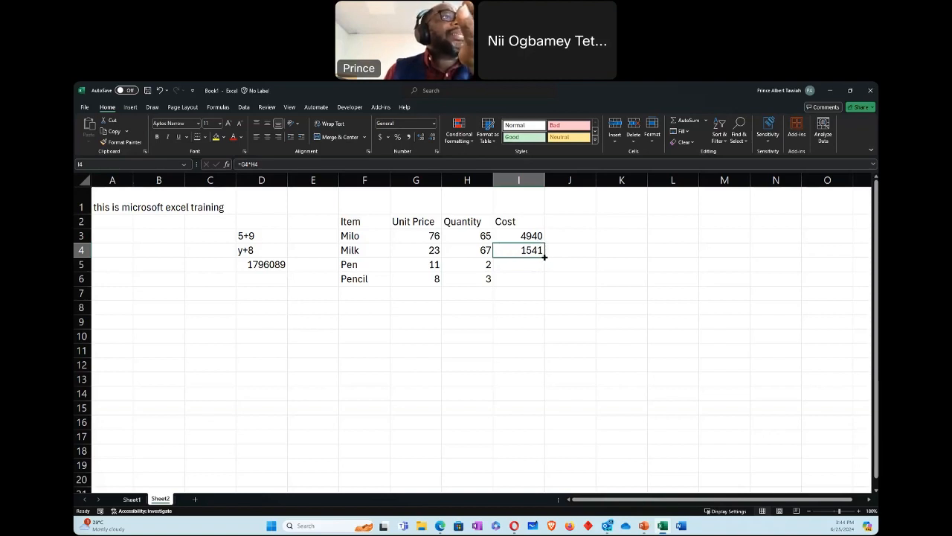
pyautogui.moveTo(545, 256); pyautogui.dragTo(541, 286)
pyautogui.click(595, 306)
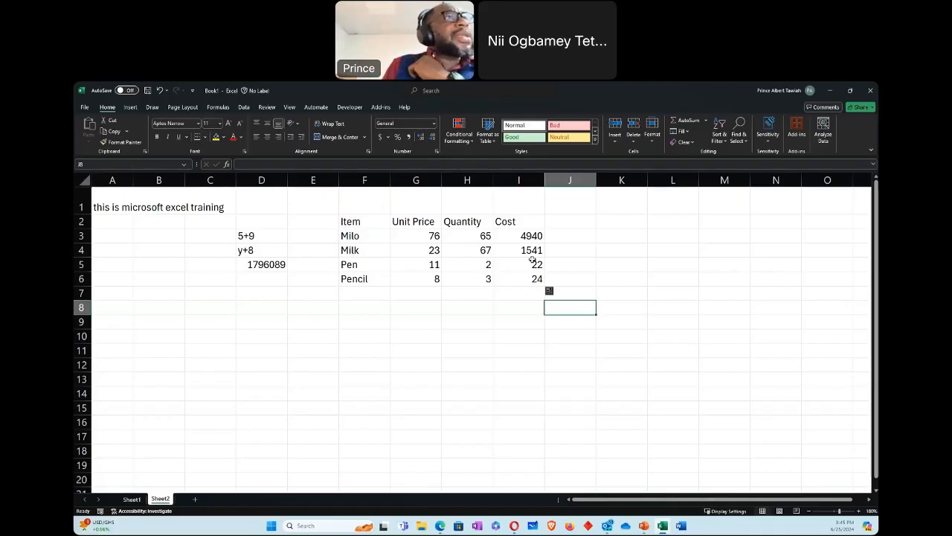
pyautogui.click(560, 234)
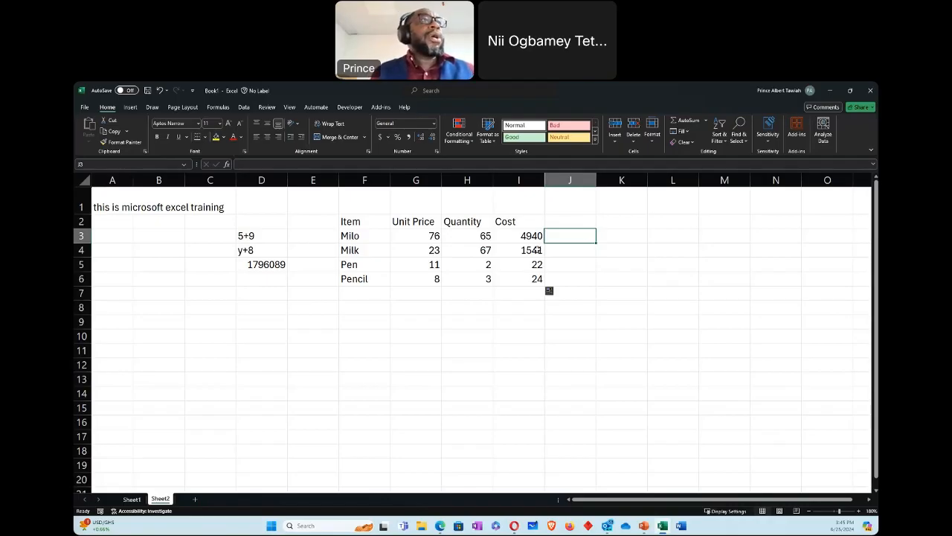
# Step: Total the four item costs in cell I7 with the formula =I3+I4+I5+I6
pyautogui.click(523, 293)
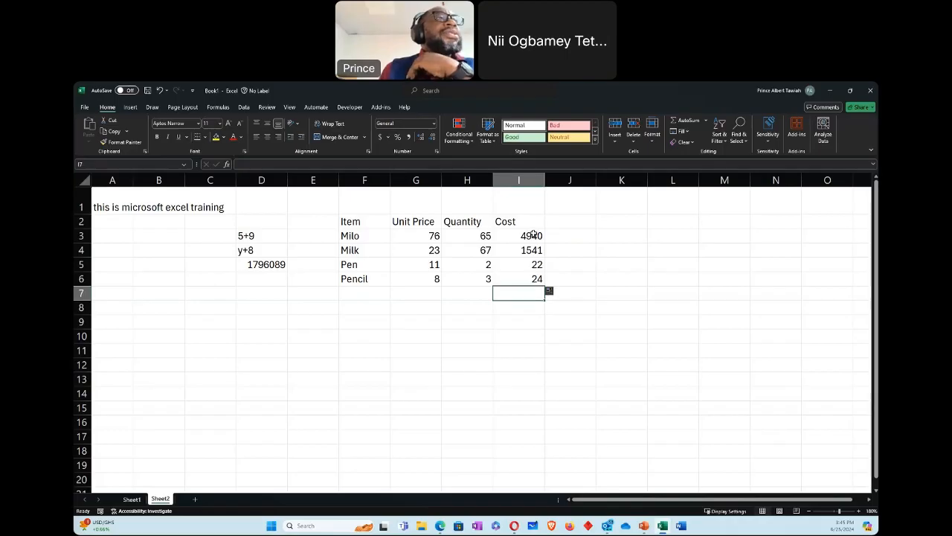
pyautogui.write('=')
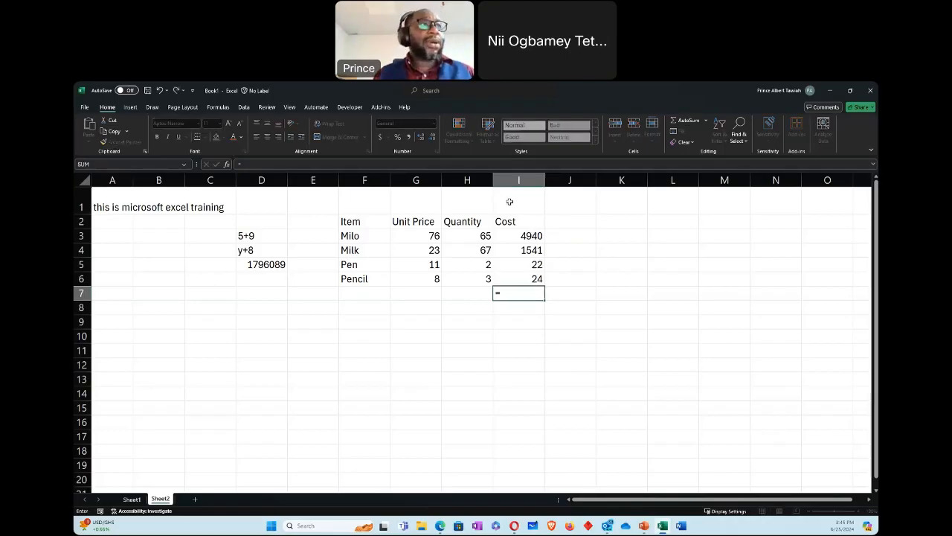
pyautogui.click(524, 236)
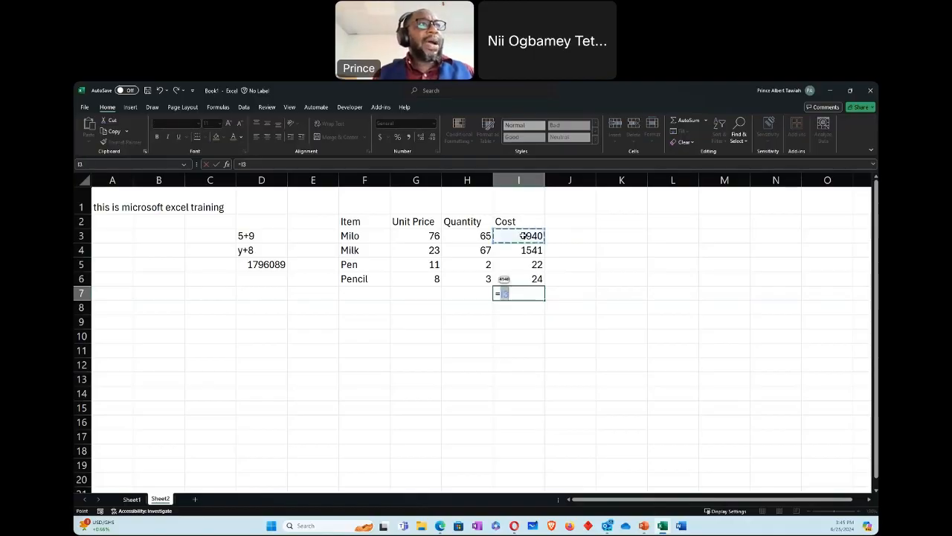
pyautogui.write('+')
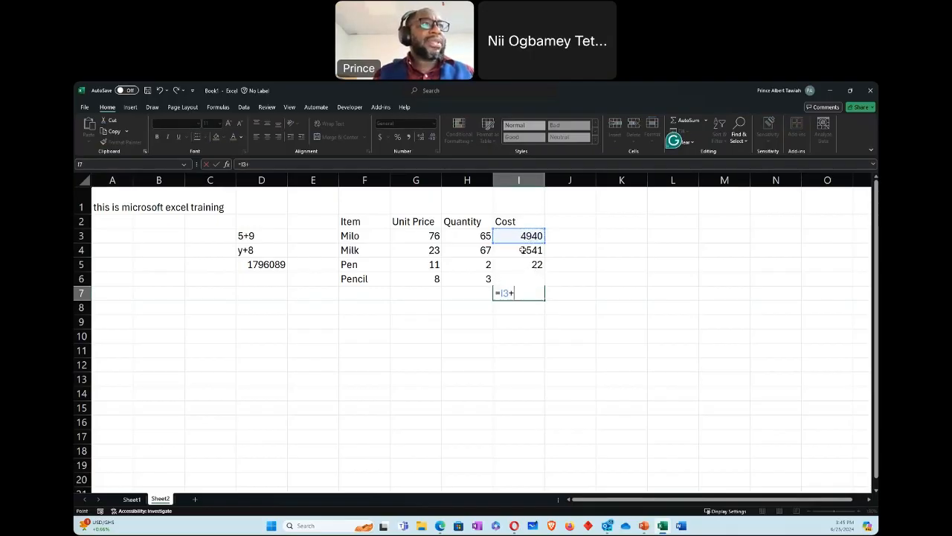
pyautogui.click(524, 250)
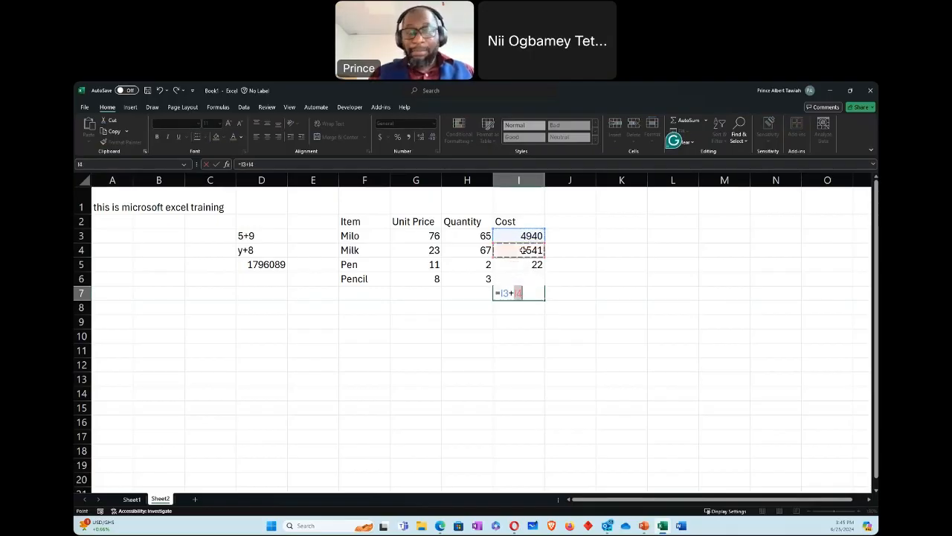
pyautogui.write('+')
pyautogui.click(514, 265)
pyautogui.write('+')
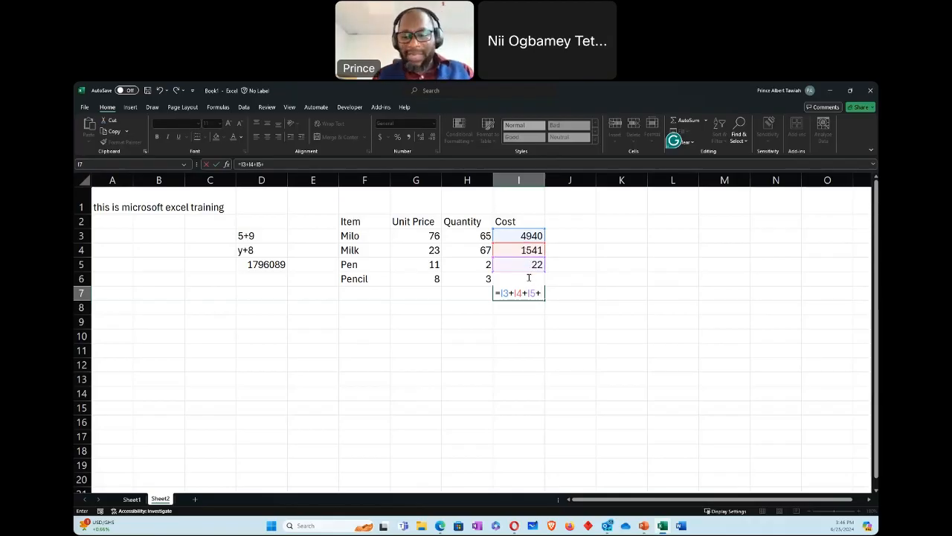
pyautogui.write('i6')
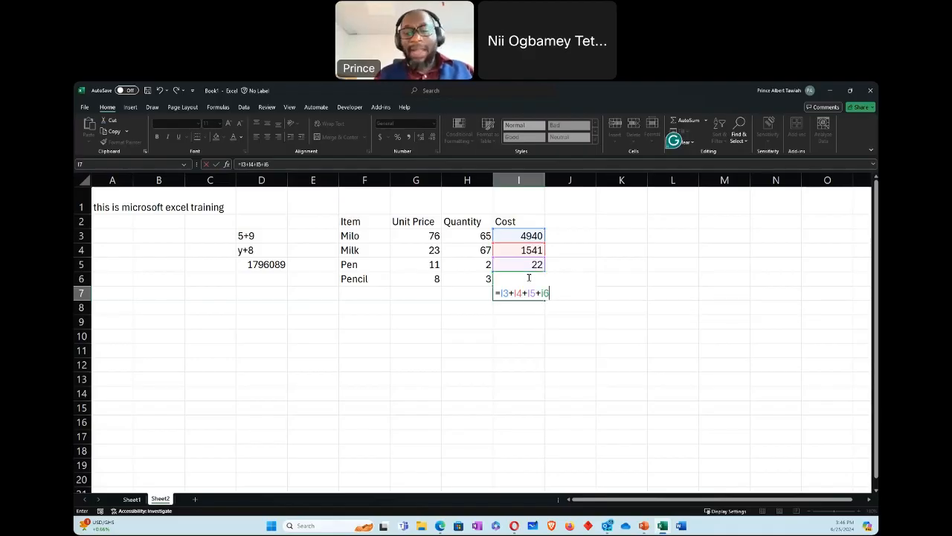
pyautogui.press('Return')
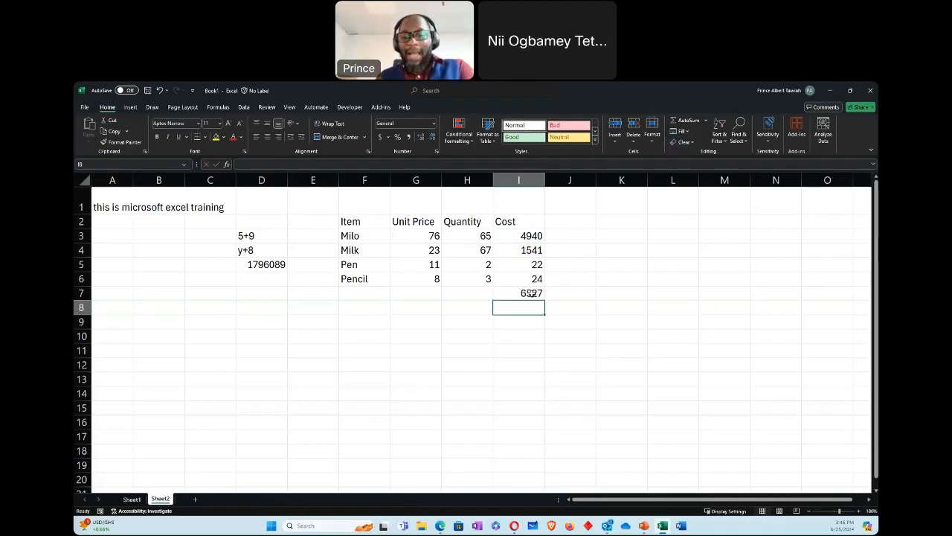
# Step: Calculate the same cost total in cell I8 with the formula =SUM(I3:I6)
pyautogui.write('=')
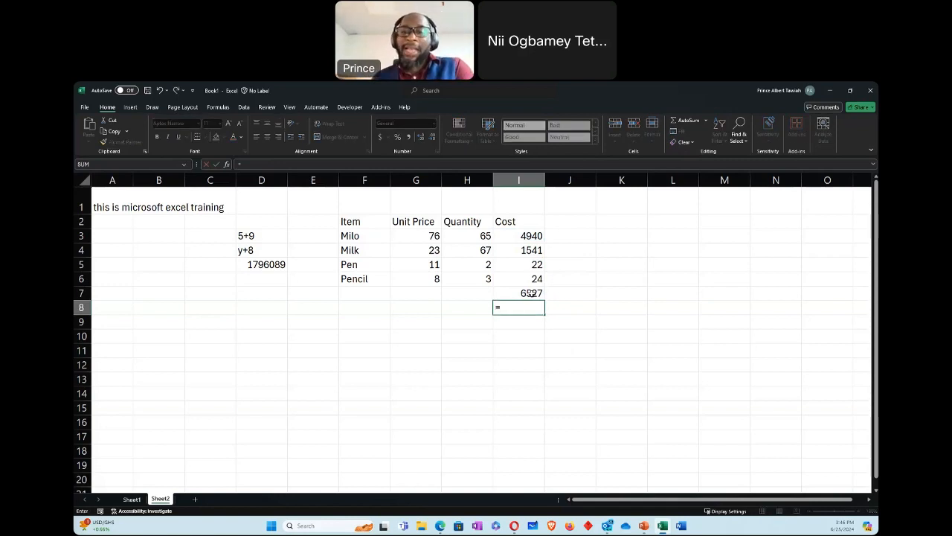
pyautogui.write('sum')
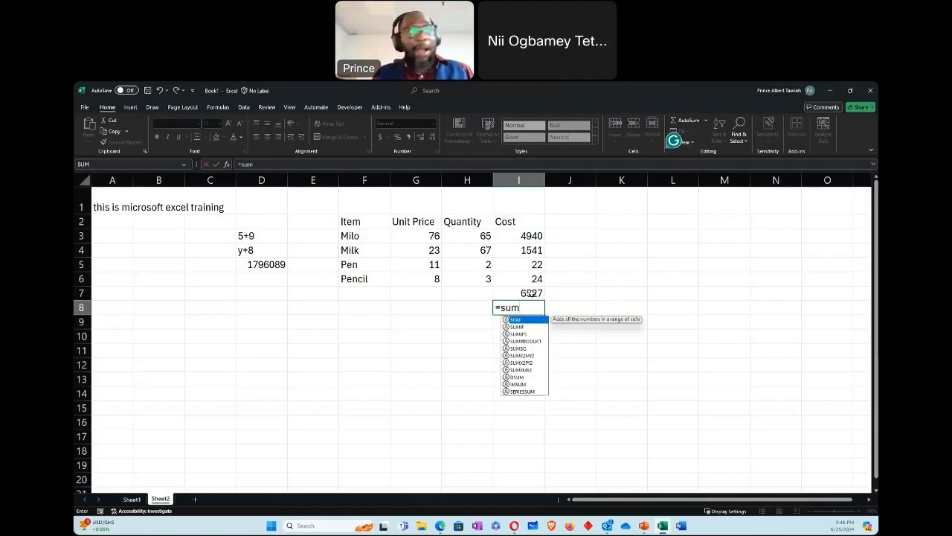
pyautogui.write('(')
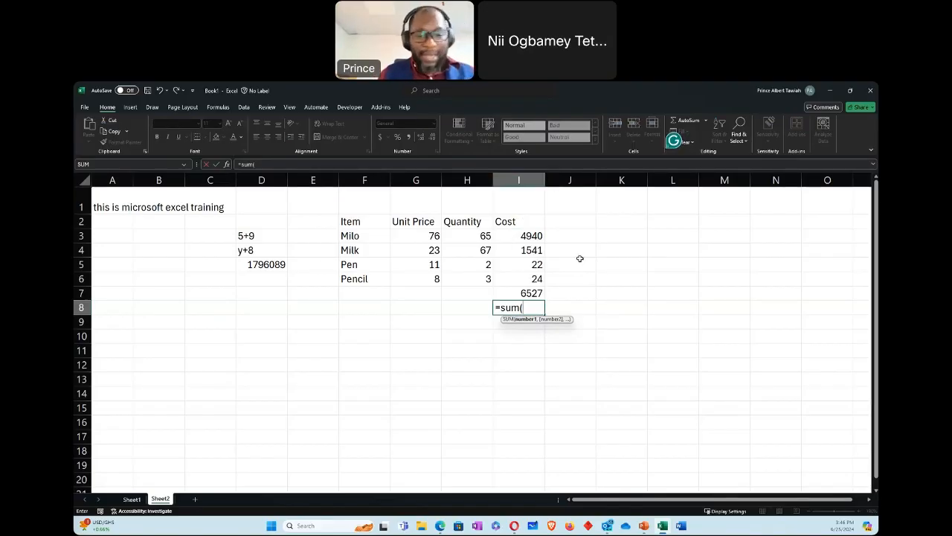
pyautogui.write('i3:')
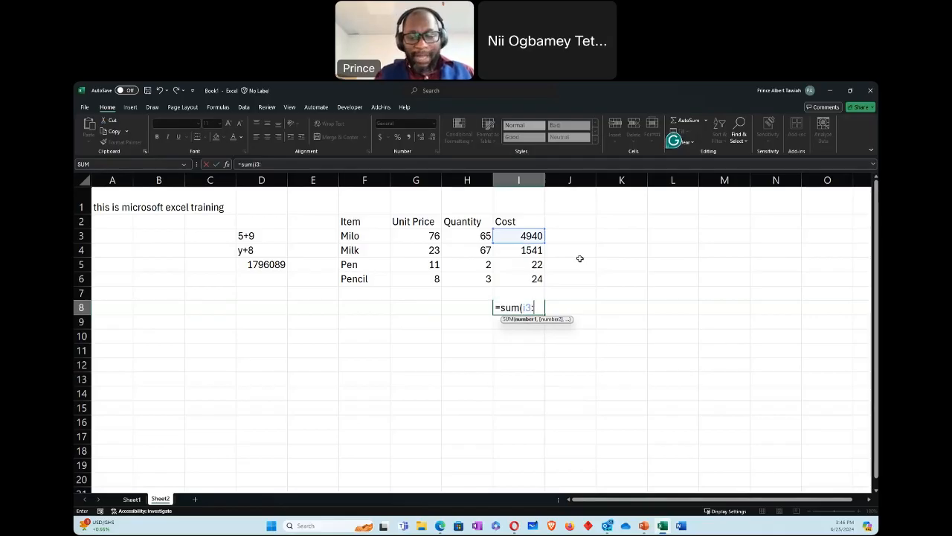
pyautogui.write('i6')
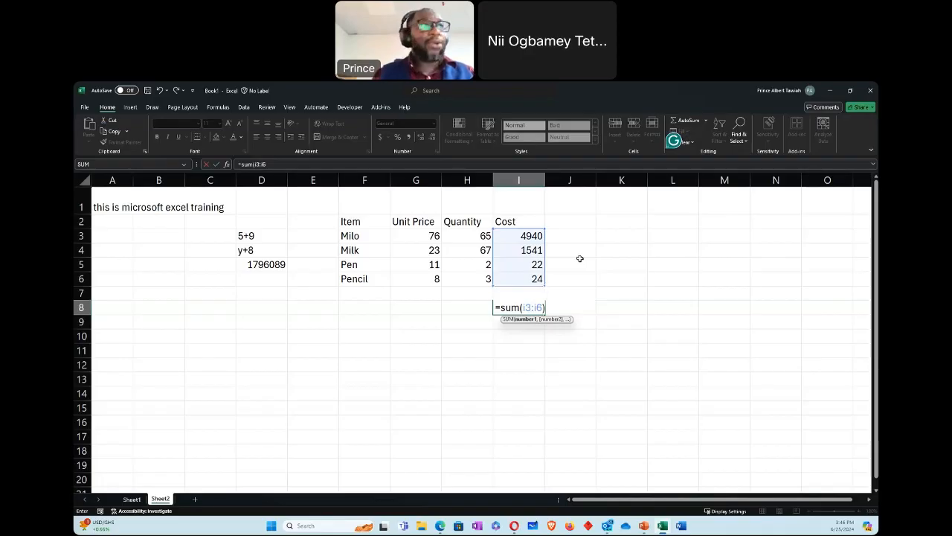
pyautogui.write(')')
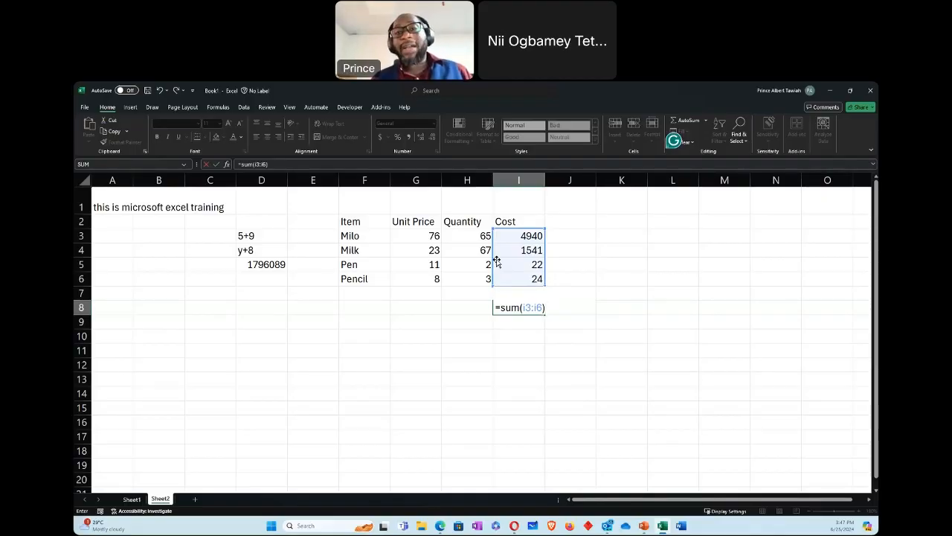
pyautogui.press('Return')
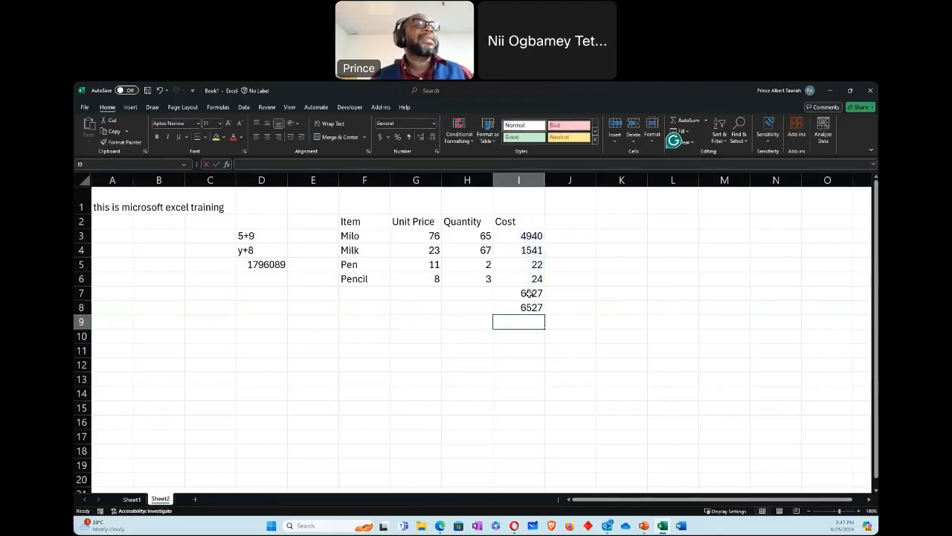
# Step: Inspect the formulas behind the two cost totals in I7 and I8 without changing them
pyautogui.click(531, 293)
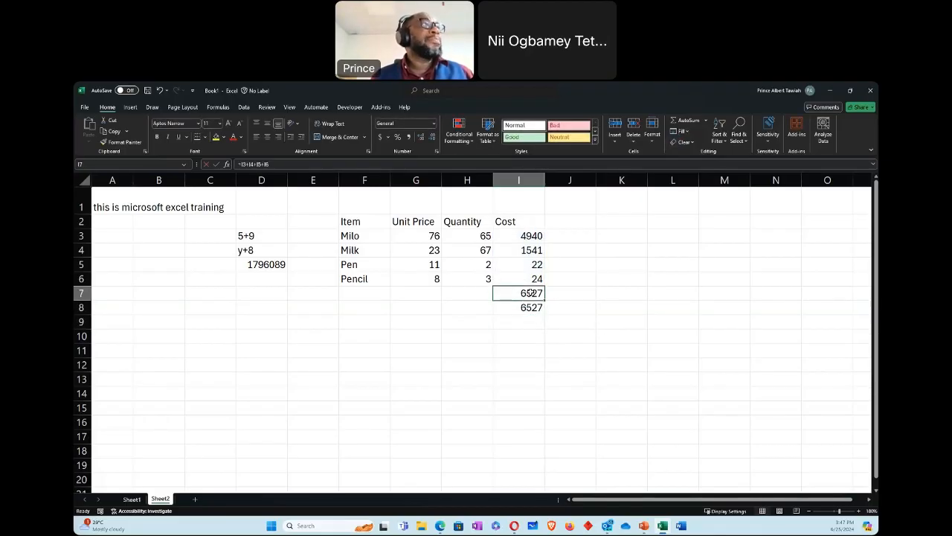
pyautogui.doubleClick(531, 293)
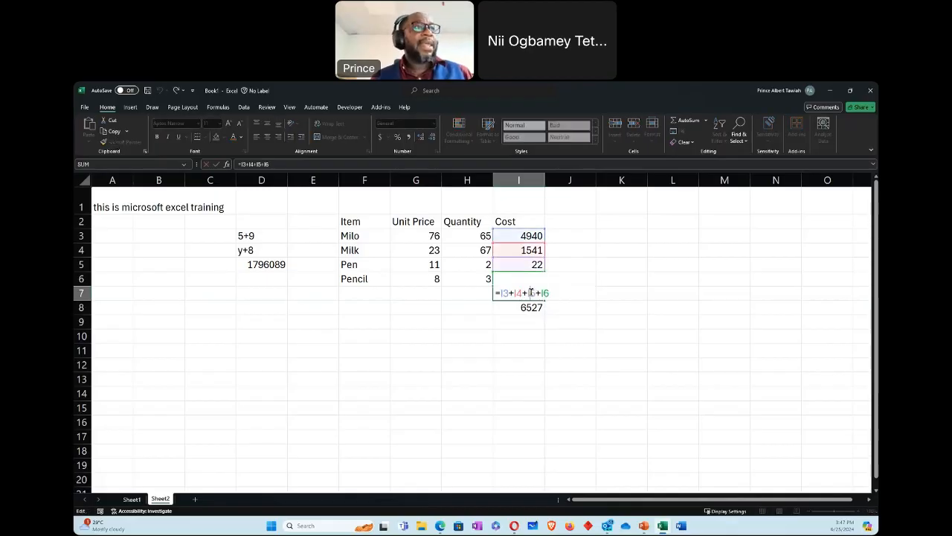
pyautogui.press('Escape')
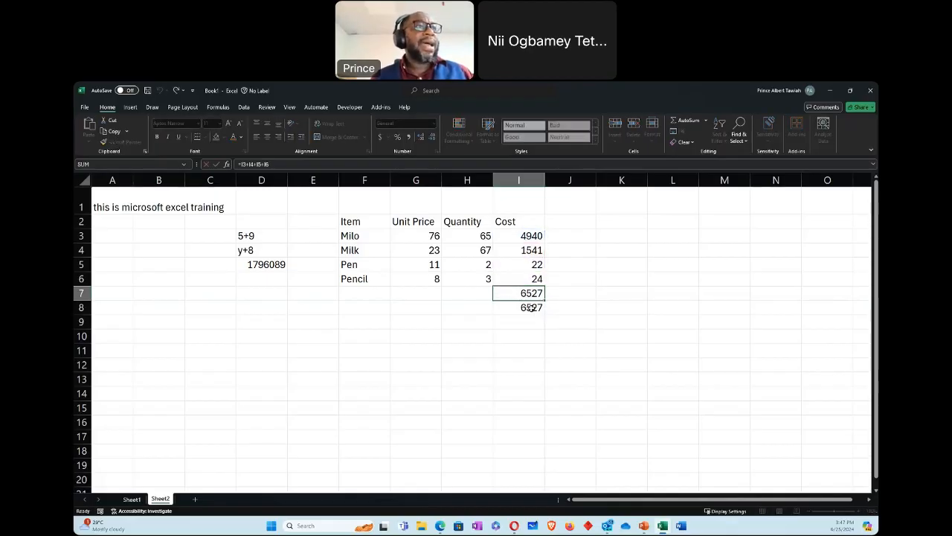
pyautogui.doubleClick(530, 307)
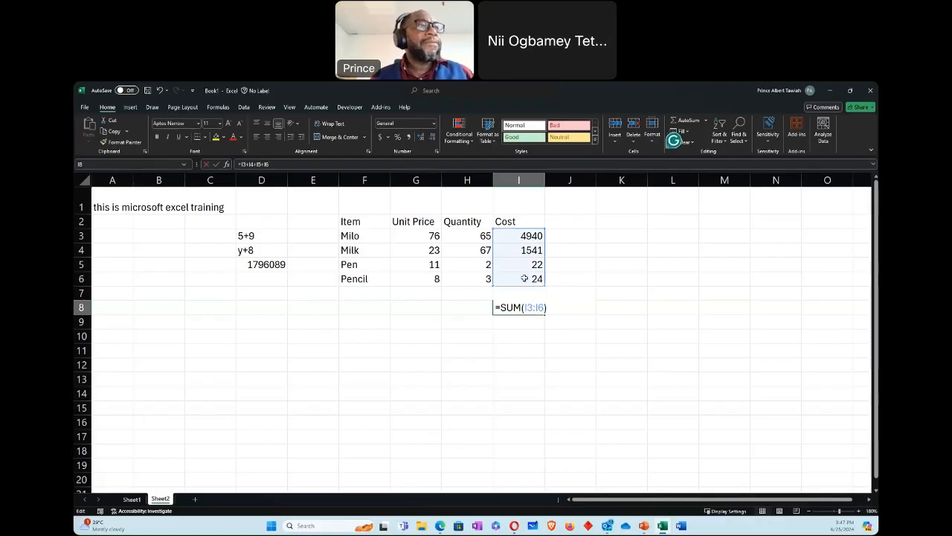
pyautogui.press('Escape')
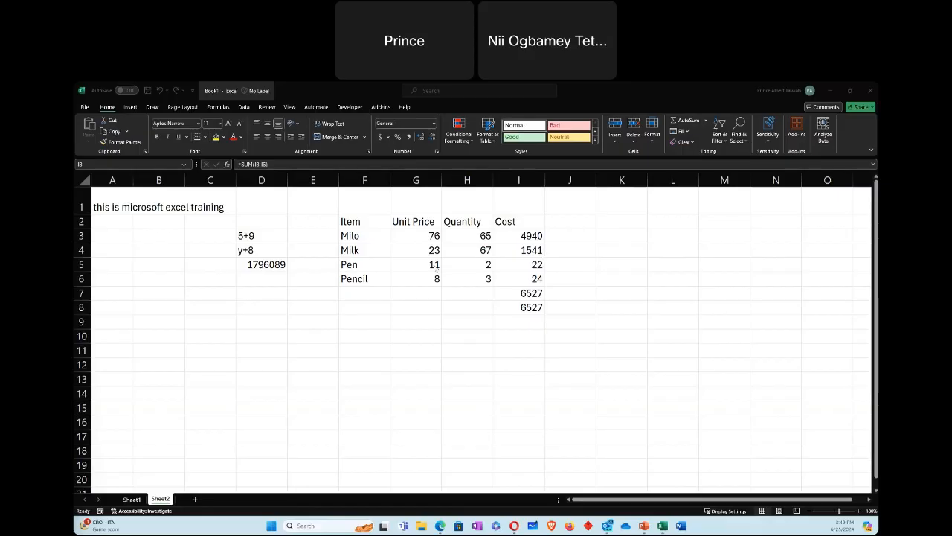
# Step: Highlight the Item, Unit Price and Quantity block briefly, check the print preview of the whole sheet, and return to the worksheet
pyautogui.click(350, 219)
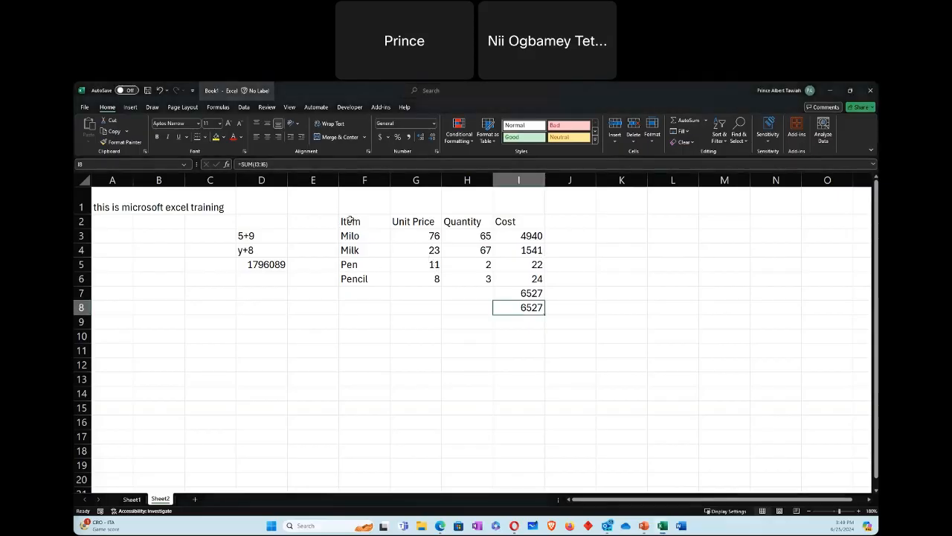
pyautogui.moveTo(350, 220); pyautogui.dragTo(488, 279)
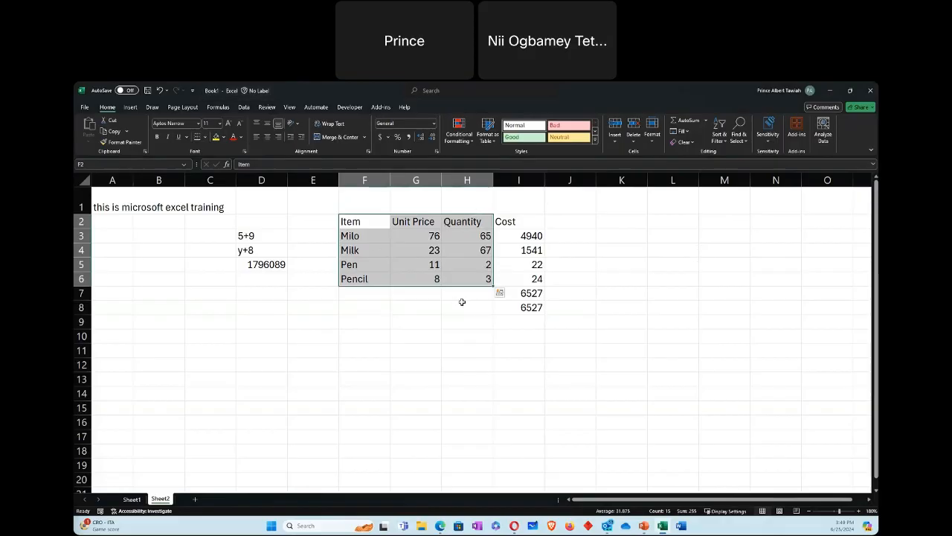
pyautogui.click(446, 321)
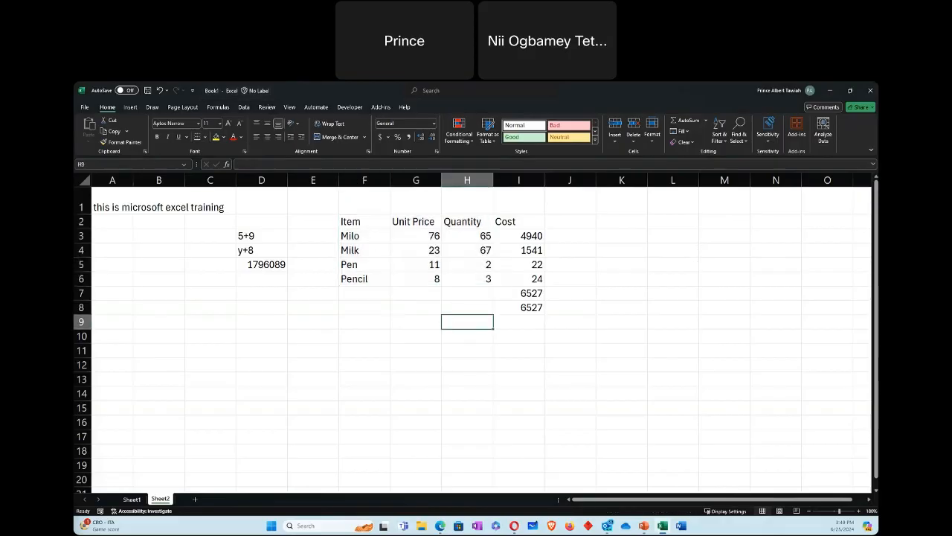
pyautogui.click(85, 107)
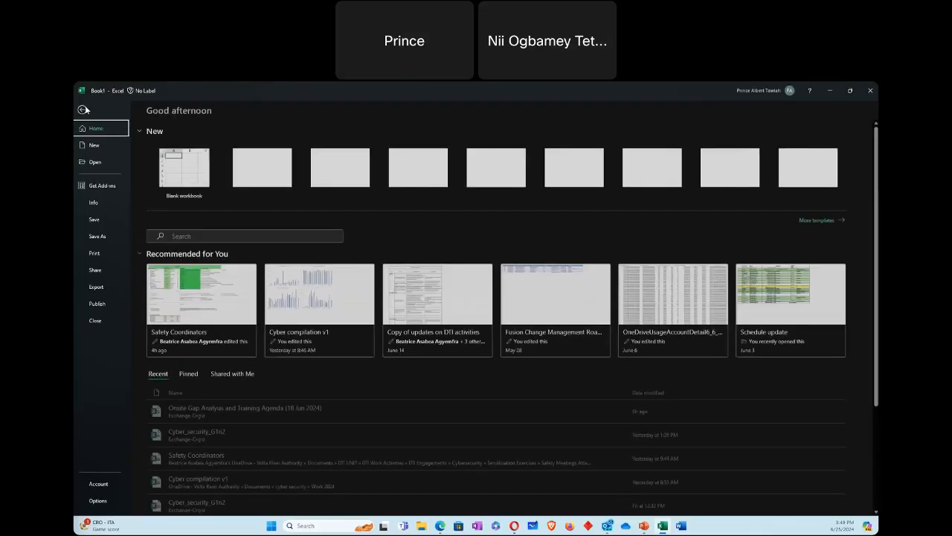
pyautogui.click(94, 253)
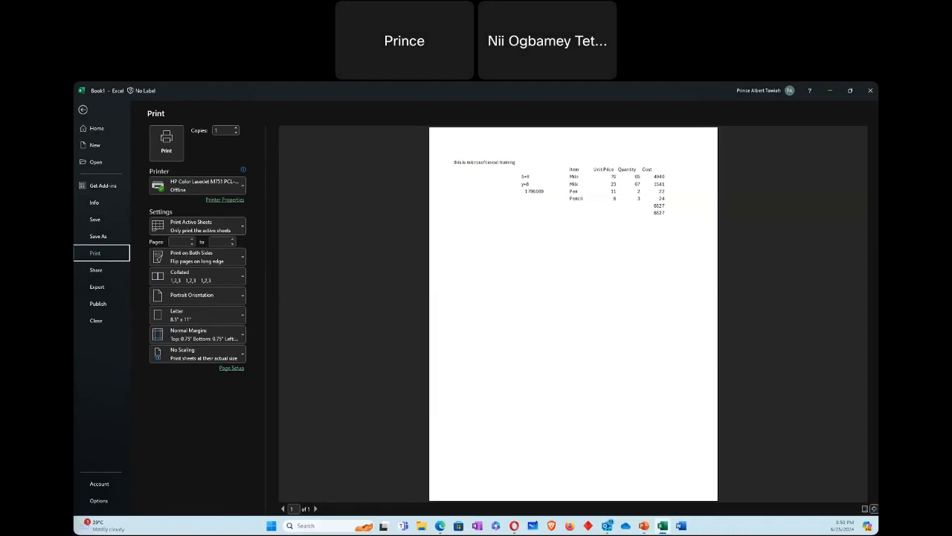
pyautogui.click(83, 109)
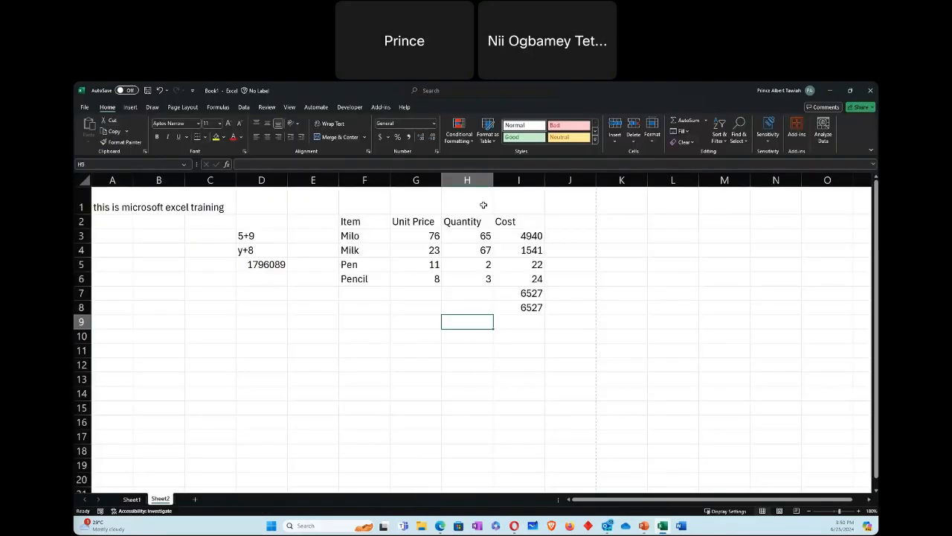
# Step: Set the Item, Unit Price and Quantity range F2:H6 as the sheet's print area
pyautogui.moveTo(367, 220)
pyautogui.mouseDown()
pyautogui.moveTo(436, 276)
pyautogui.moveTo(455, 278)
pyautogui.mouseUp()
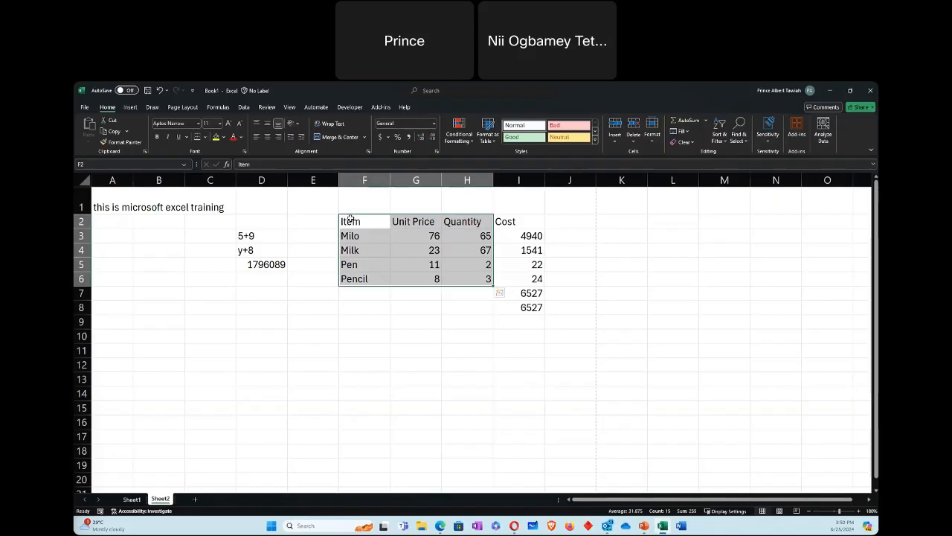
pyautogui.moveTo(349, 221)
pyautogui.mouseDown()
pyautogui.moveTo(423, 281)
pyautogui.moveTo(473, 285)
pyautogui.mouseUp()
pyautogui.click(183, 108)
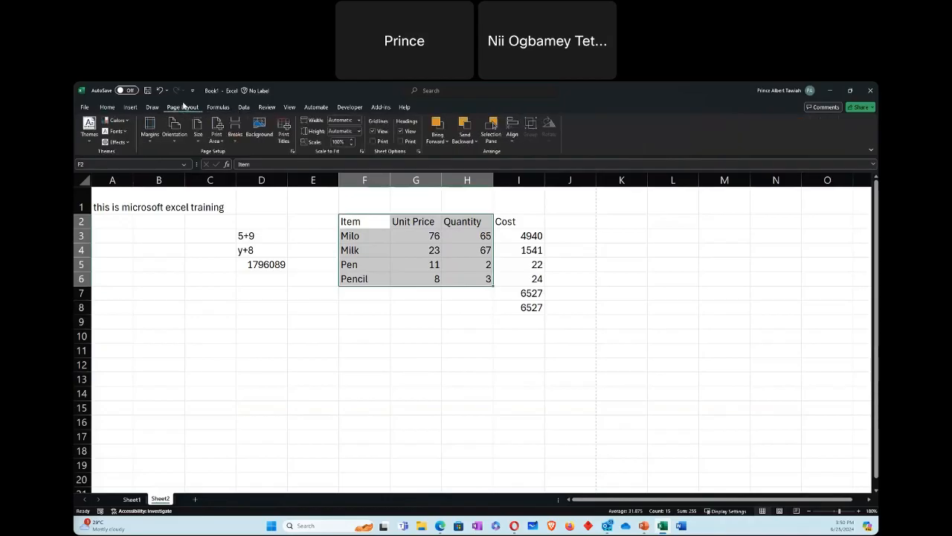
pyautogui.click(223, 142)
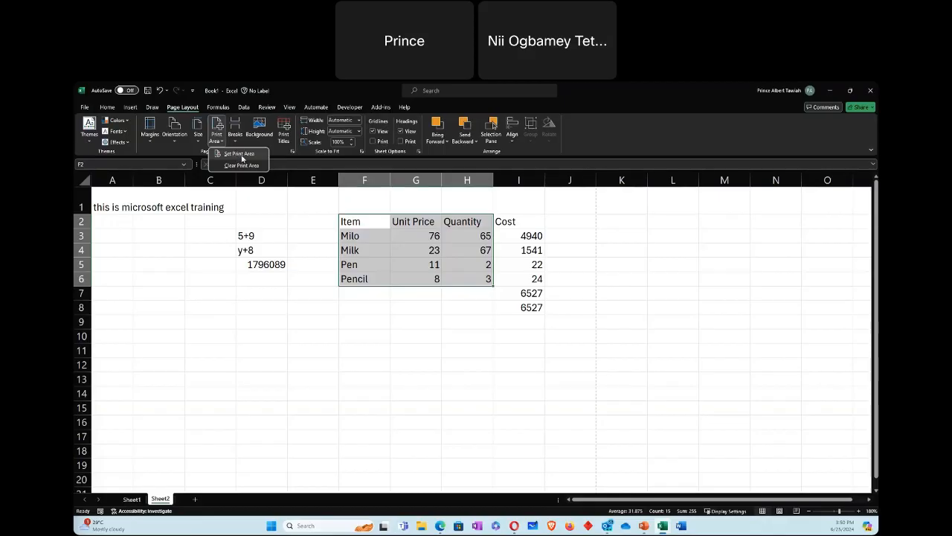
pyautogui.click(242, 154)
pyautogui.click(467, 337)
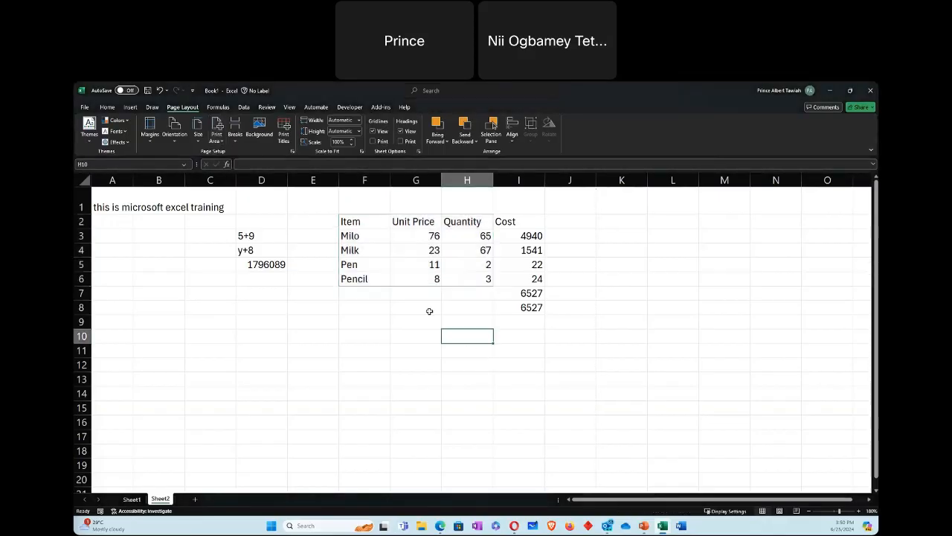
# Step: Check the print preview of the restricted print area and return to the worksheet
pyautogui.click(85, 107)
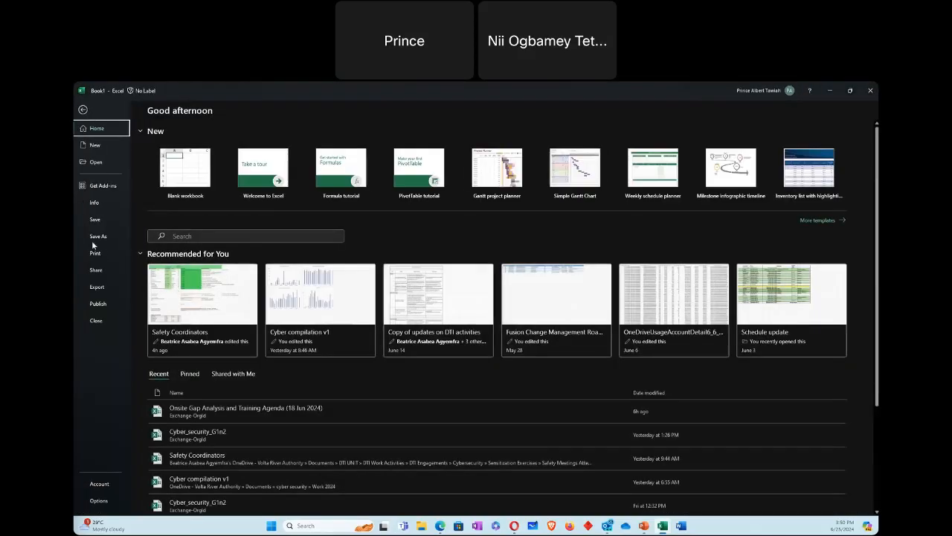
pyautogui.click(95, 253)
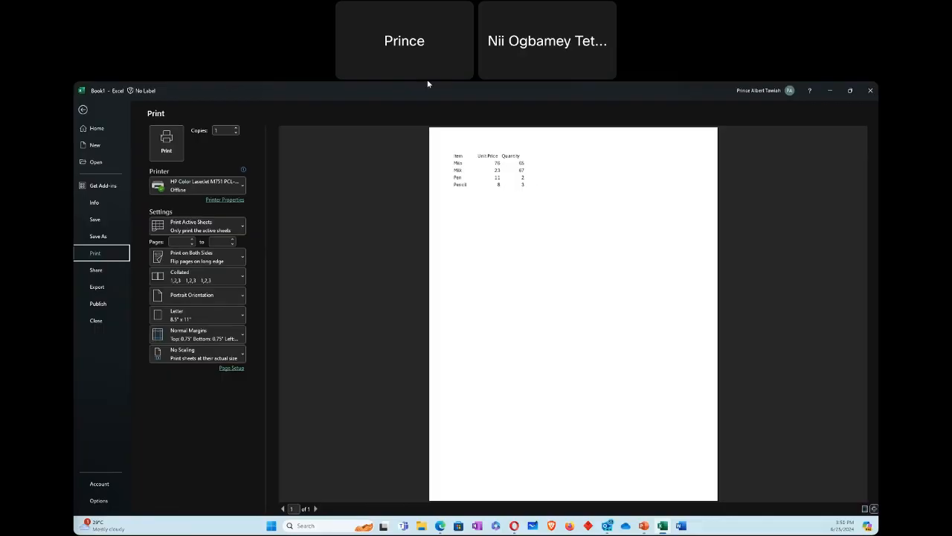
pyautogui.click(84, 110)
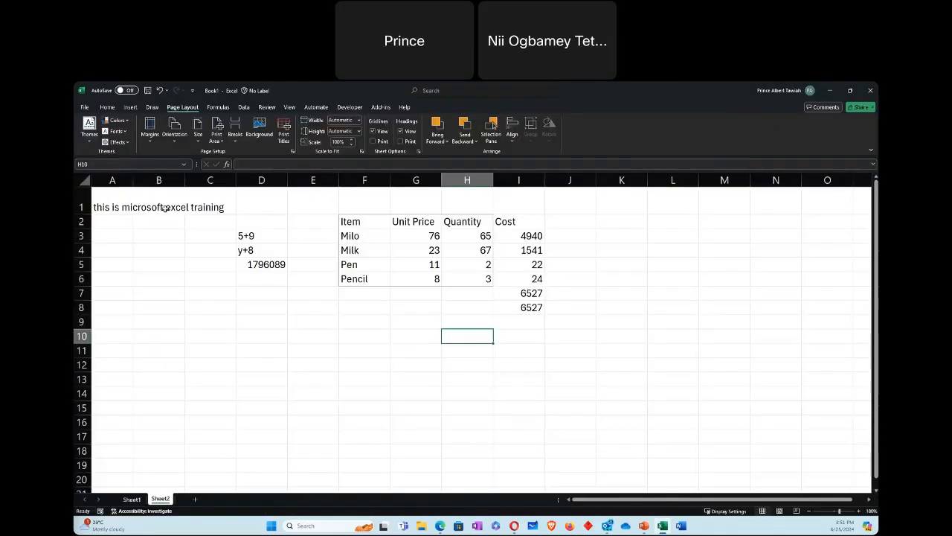
# Step: Select empty cell C4 and display the commands for formulas and functions
pyautogui.click(210, 250)
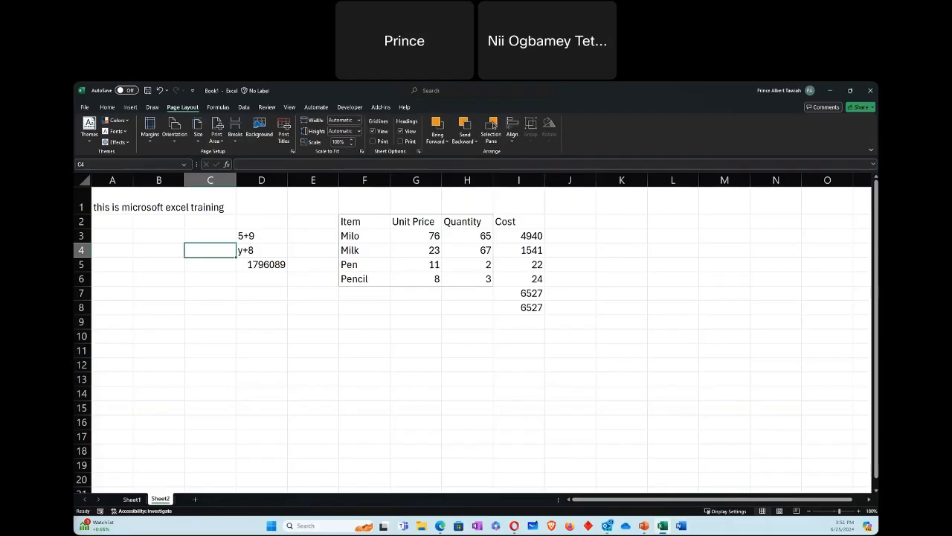
pyautogui.click(218, 107)
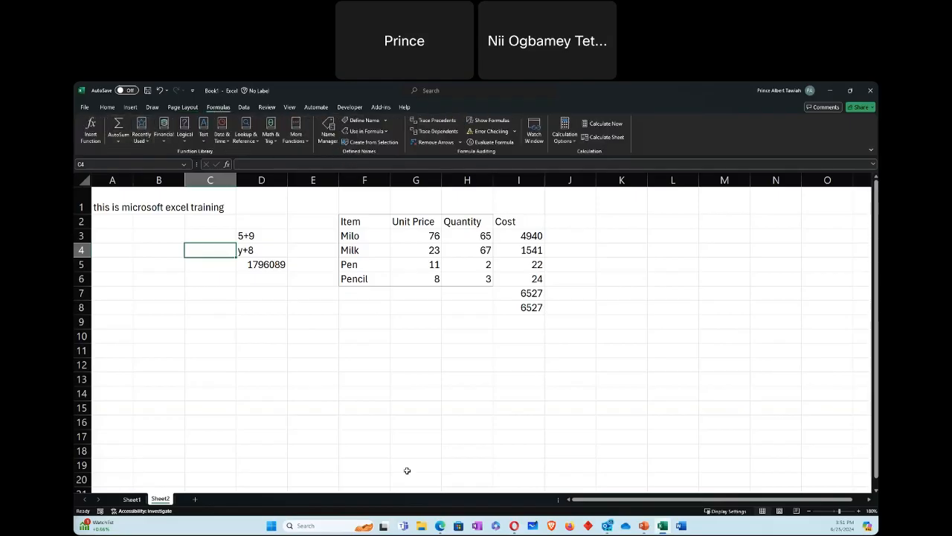
# Step: Select cell J9 and look through the AutoSum, Financial, Math & Trig and additional function categories
pyautogui.click(468, 363)
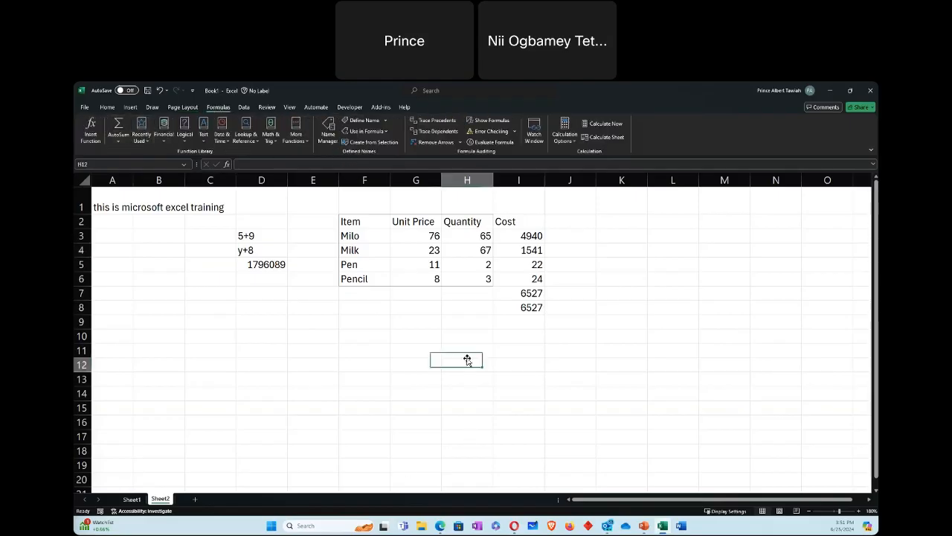
pyautogui.click(581, 323)
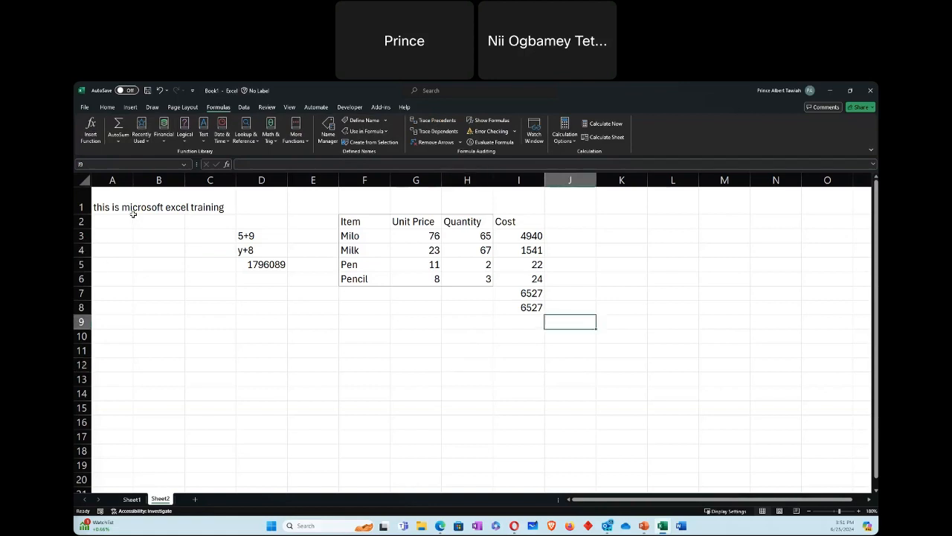
pyautogui.click(120, 142)
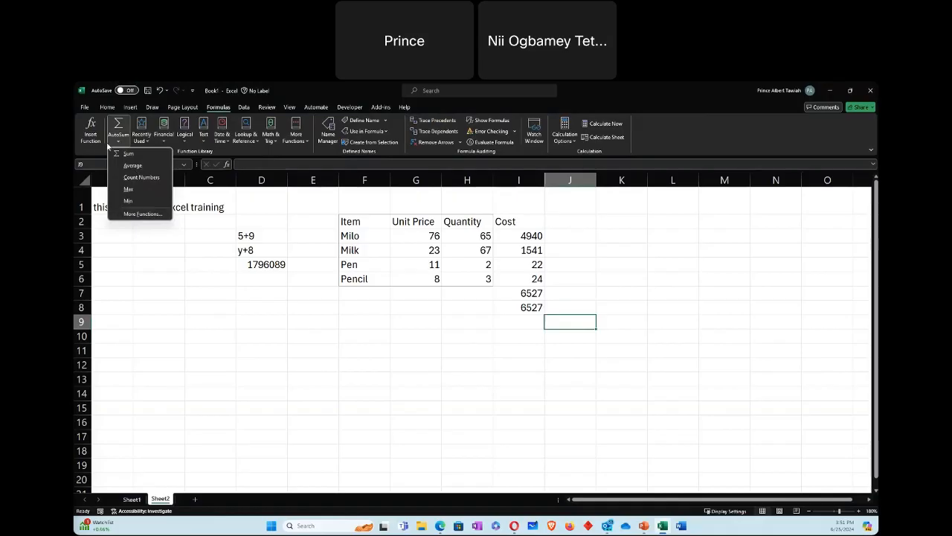
pyautogui.click(164, 138)
pyautogui.scroll(-10, 180, 227)
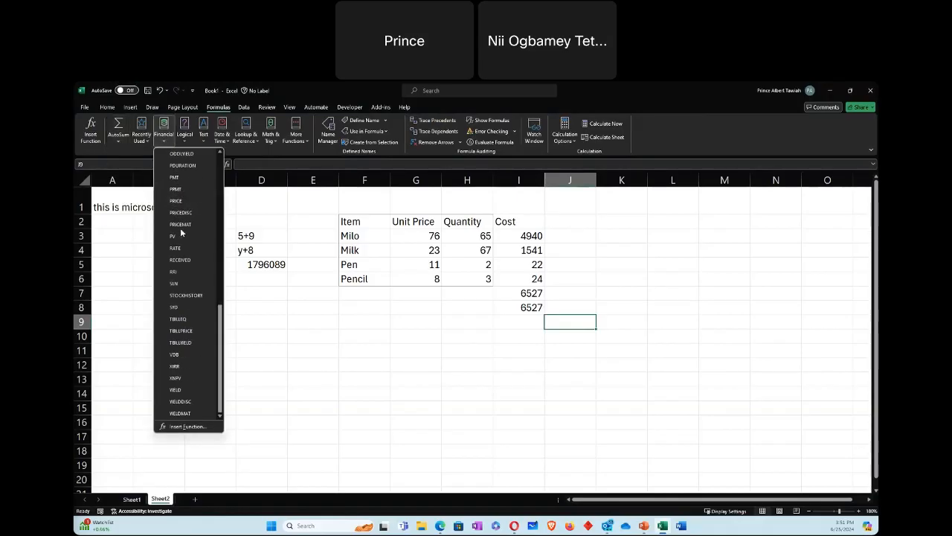
pyautogui.click(222, 139)
pyautogui.click(269, 139)
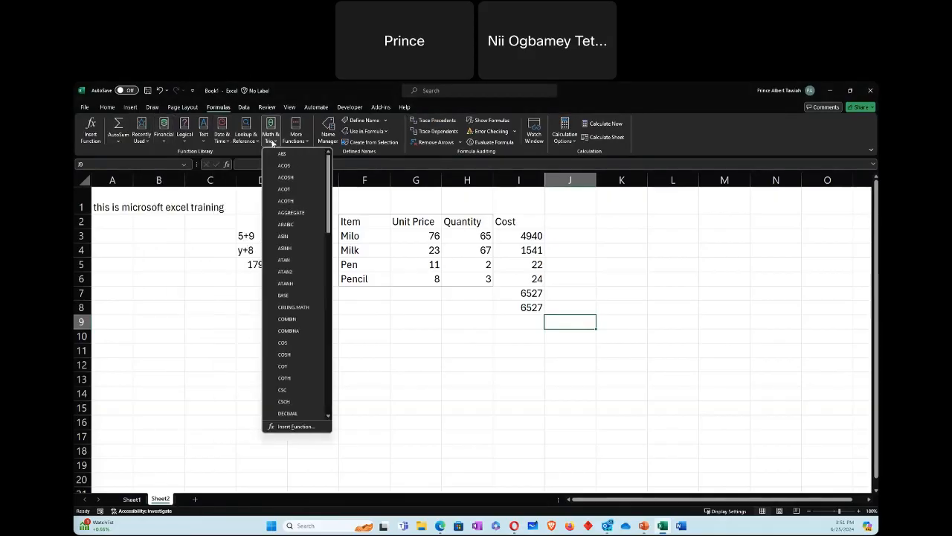
pyautogui.scroll(-15, 289, 213)
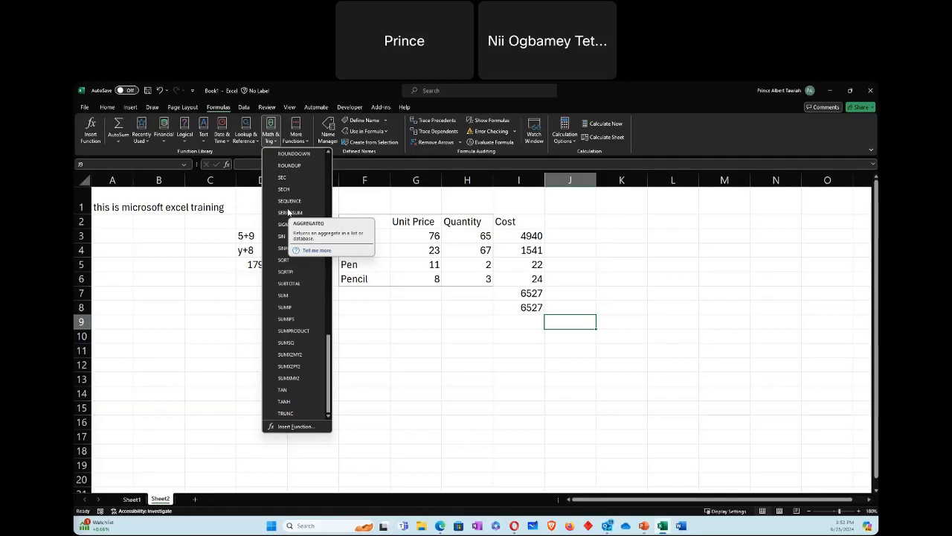
pyautogui.click(296, 137)
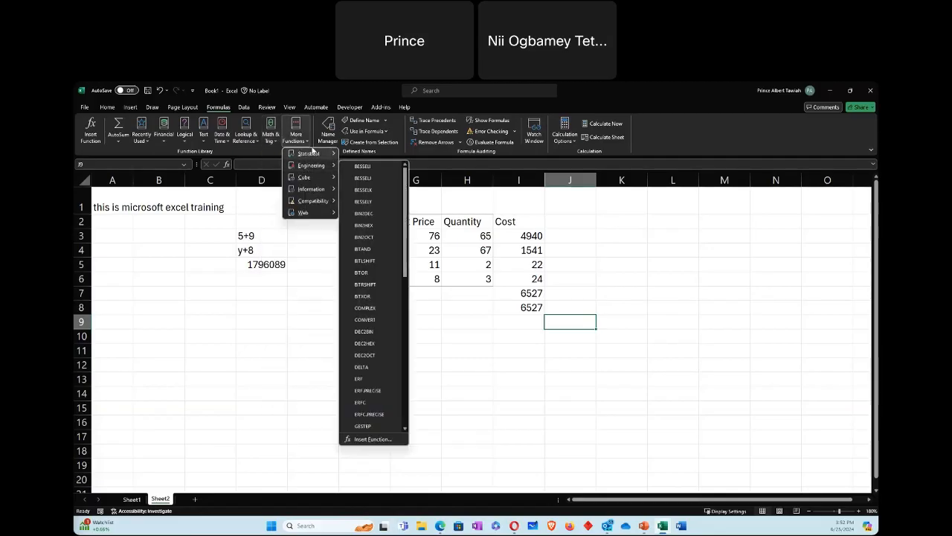
pyautogui.moveTo(308, 189)
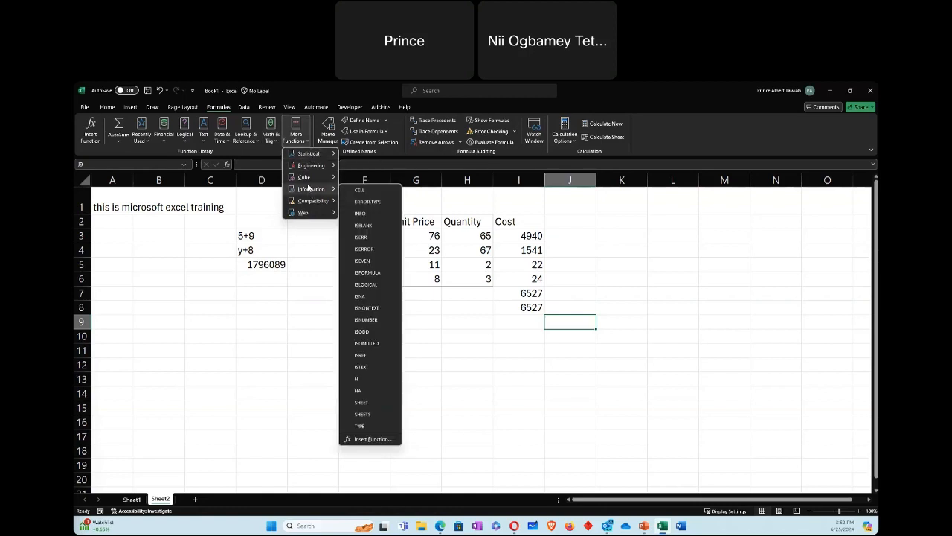
# Step: Insert the Math & Trig function SUM in cell J9 to total the Cost range I3:I6
pyautogui.click(273, 138)
pyautogui.scroll(-15, 301, 257)
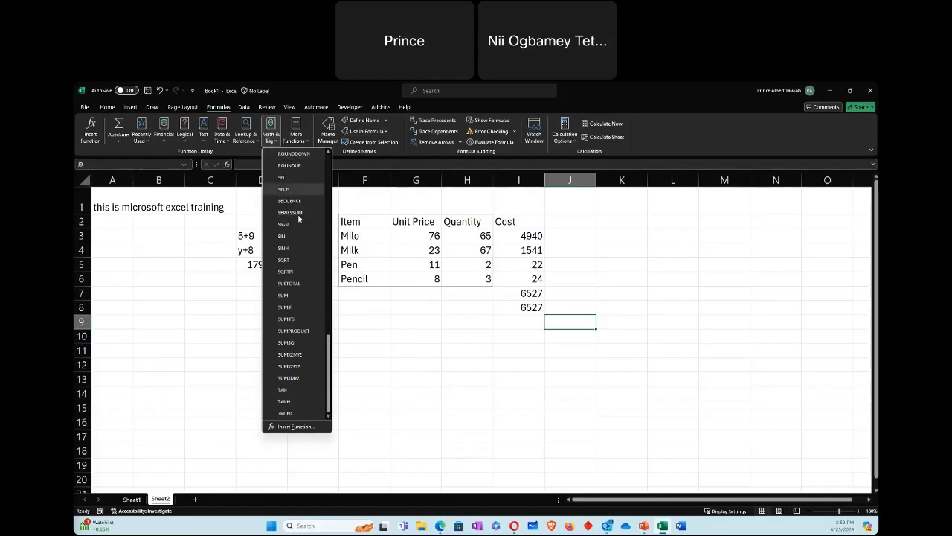
pyautogui.click(286, 296)
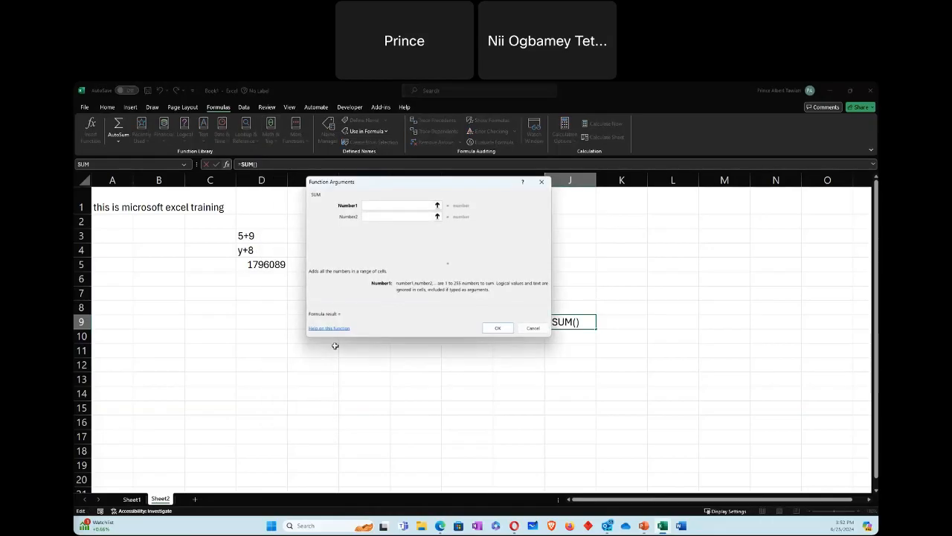
pyautogui.moveTo(413, 187); pyautogui.dragTo(324, 236)
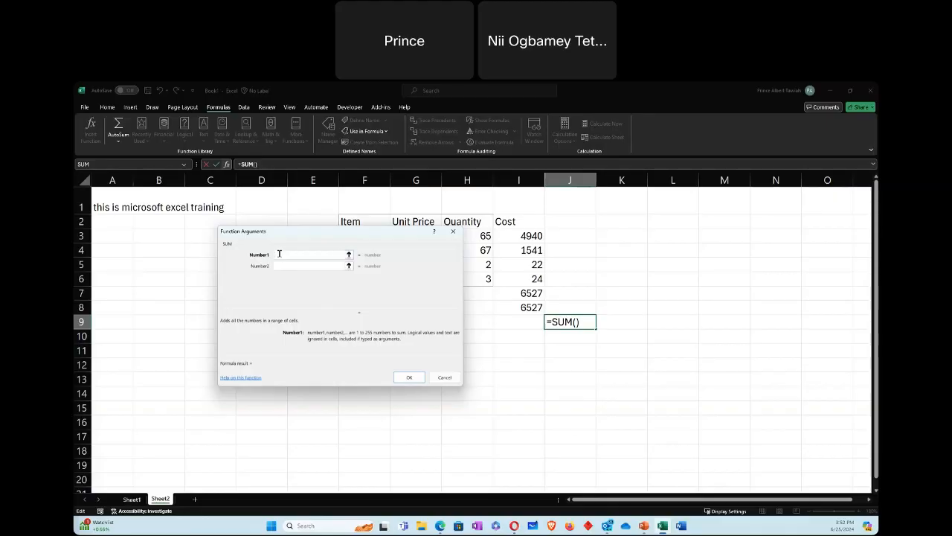
pyautogui.moveTo(530, 236); pyautogui.dragTo(542, 281)
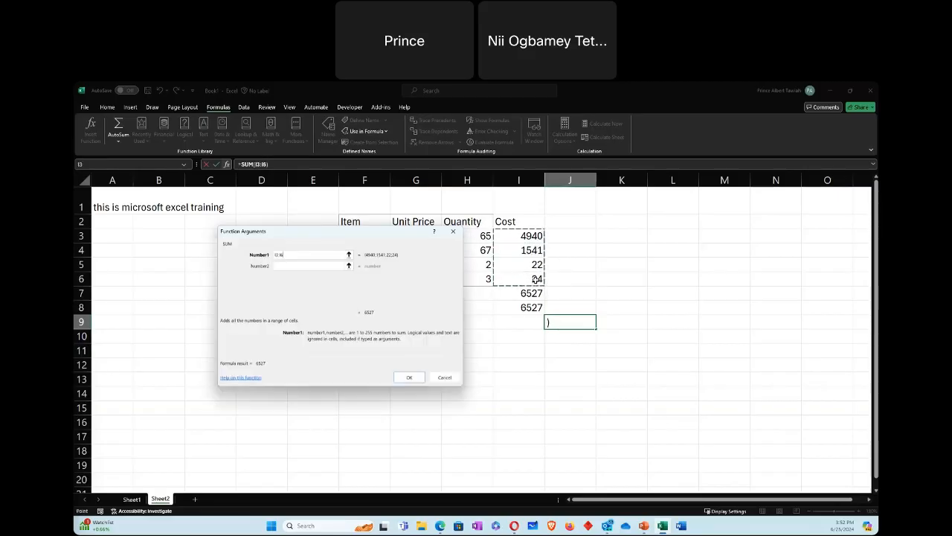
pyautogui.click(409, 377)
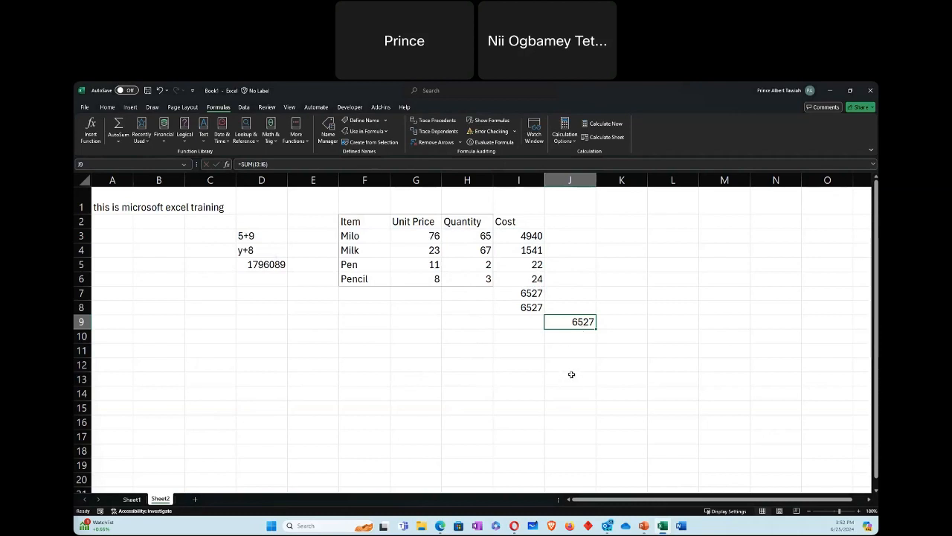
# Step: Set Milo's unit price in G3 to 787654
pyautogui.click(422, 232)
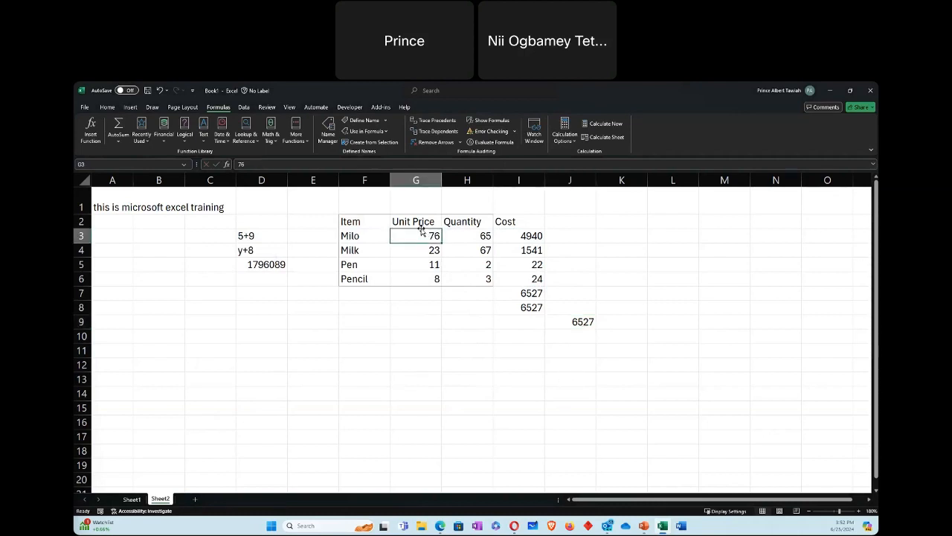
pyautogui.write('787654')
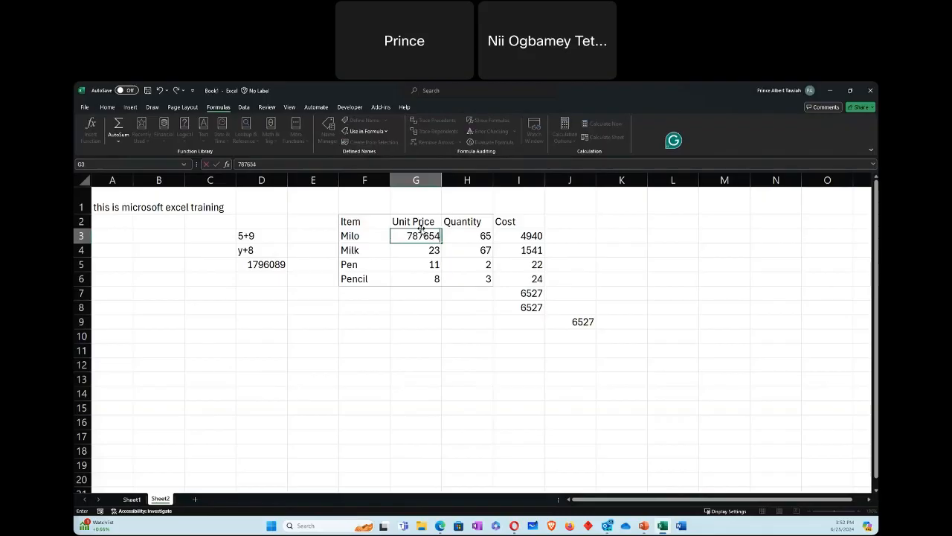
pyautogui.press('Return')
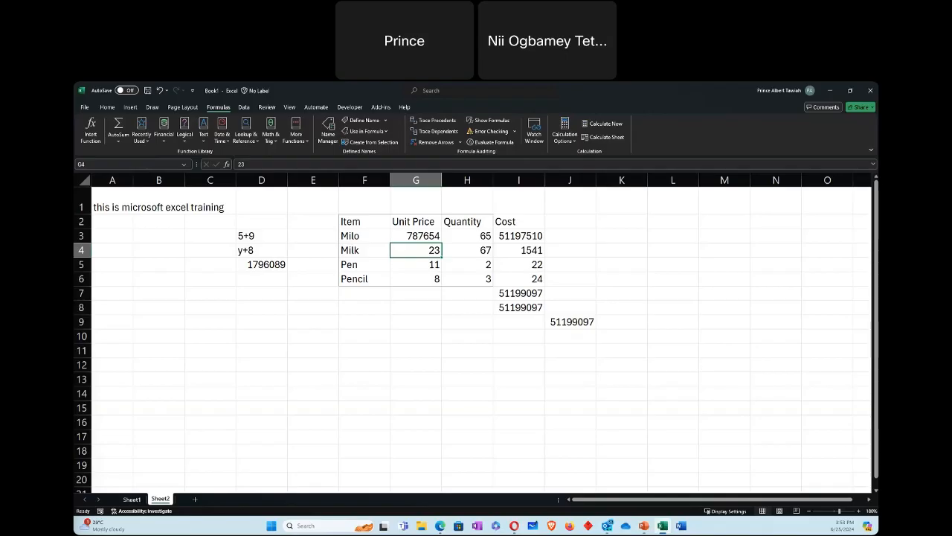
pyautogui.click(134, 107)
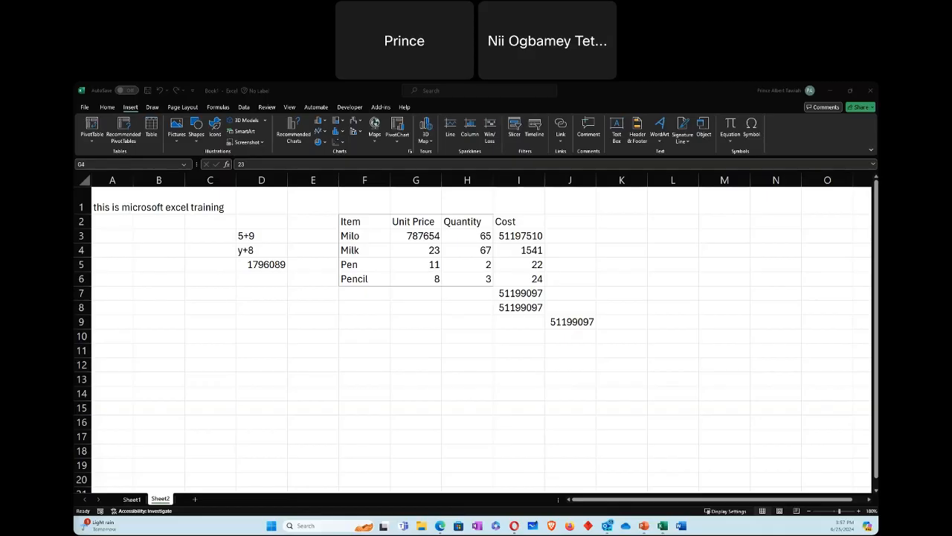
pyautogui.click(475, 364)
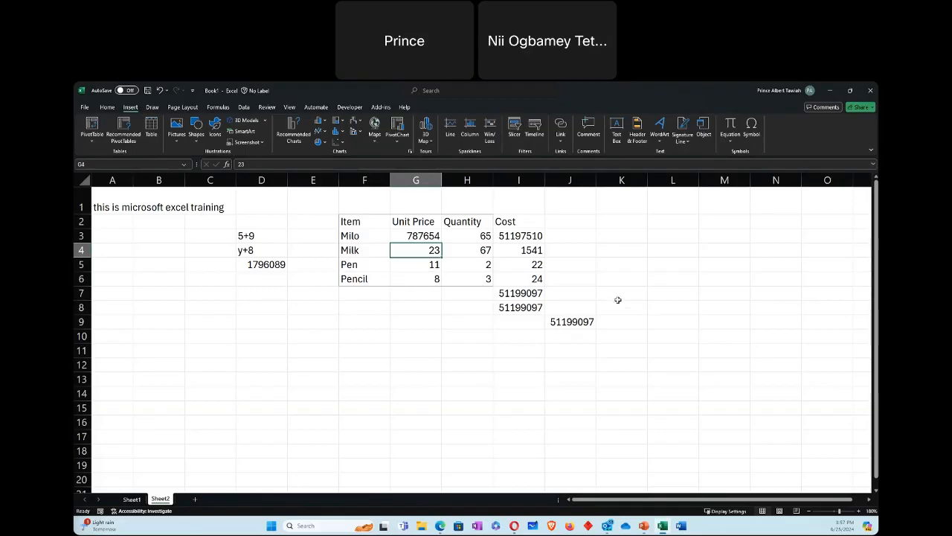
pyautogui.click(616, 310)
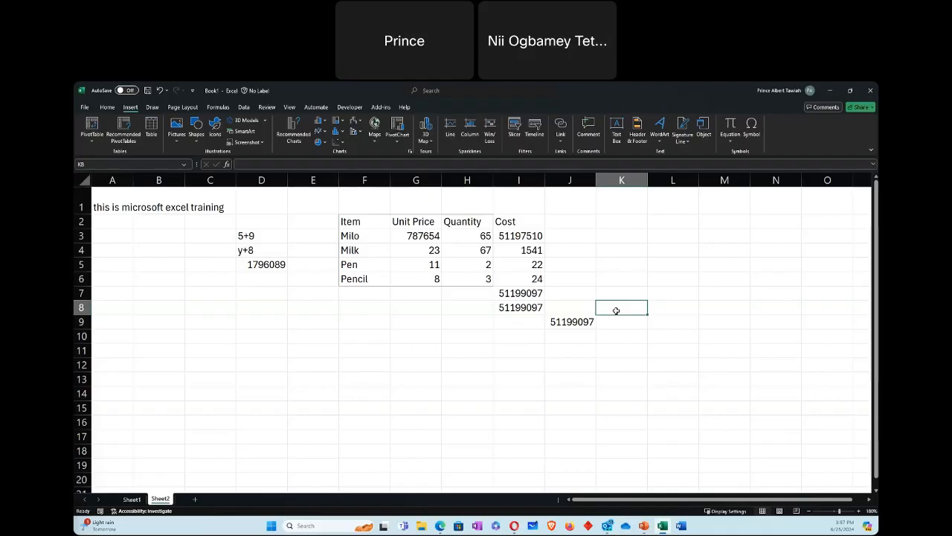
# Step: Insert the Math & Trig function SUM in cell L5, replacing the suggested range with the Quantity range H3:H6
pyautogui.click(681, 263)
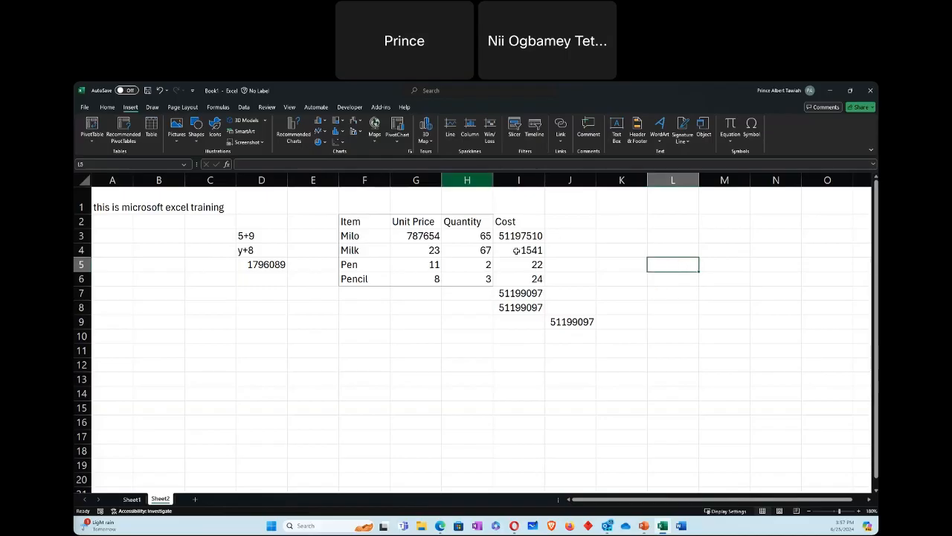
pyautogui.click(219, 108)
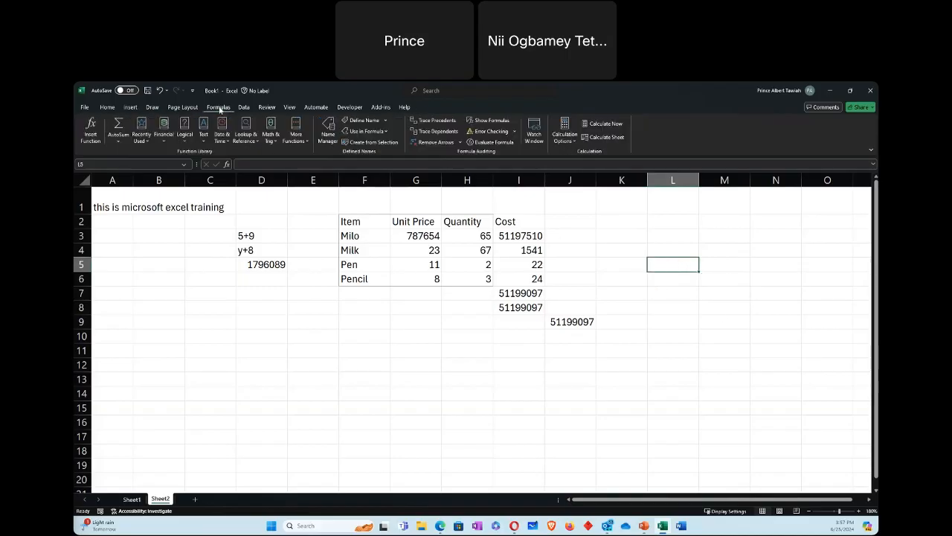
pyautogui.click(272, 137)
pyautogui.scroll(-10, 291, 251)
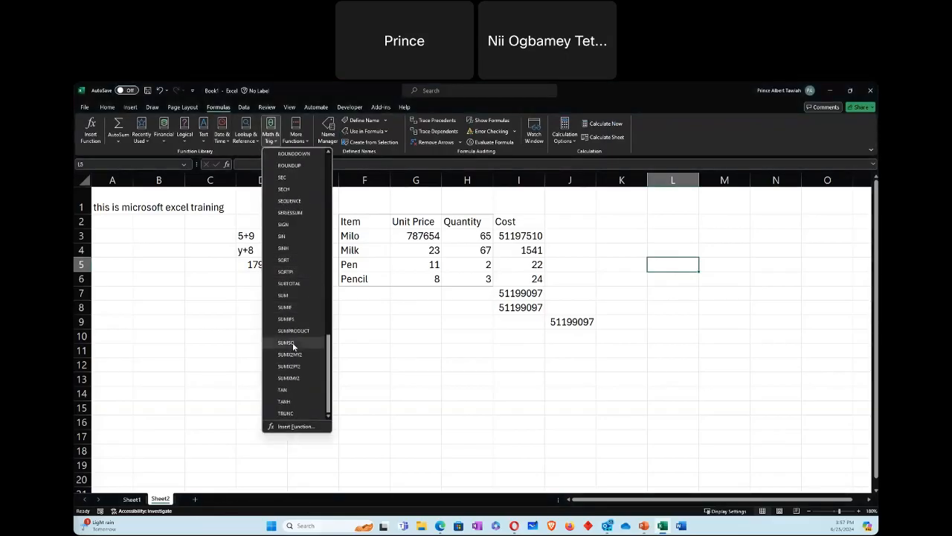
pyautogui.press('Escape')
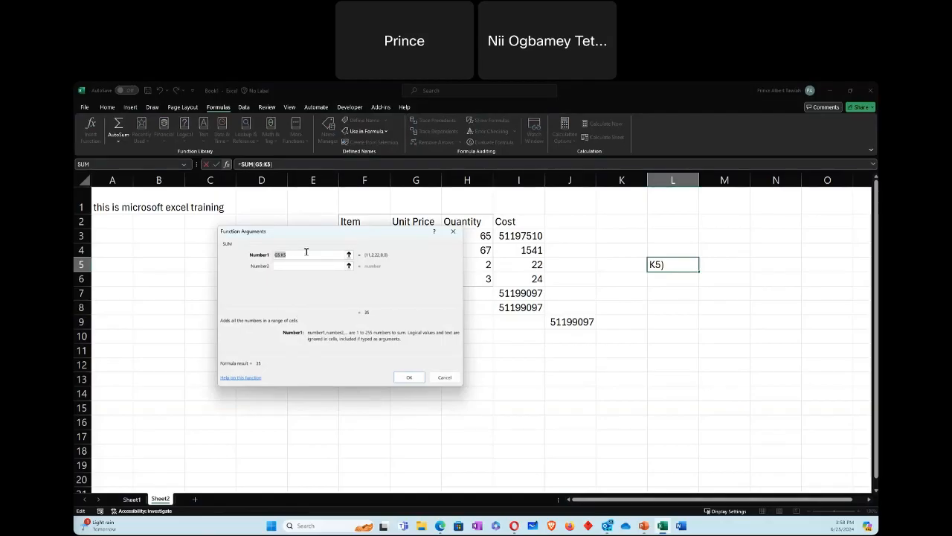
pyautogui.press('BackSpace')
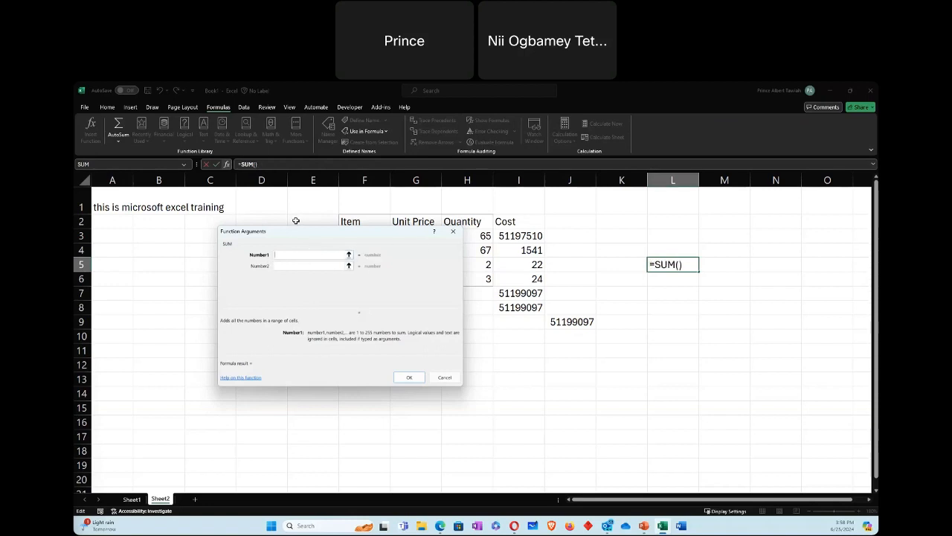
pyautogui.moveTo(299, 233); pyautogui.dragTo(263, 256)
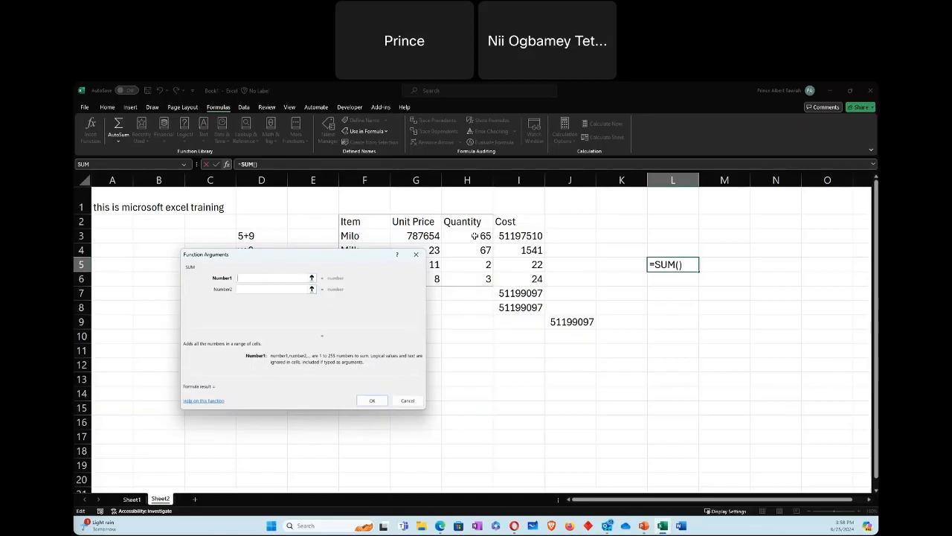
pyautogui.moveTo(474, 235); pyautogui.dragTo(471, 279)
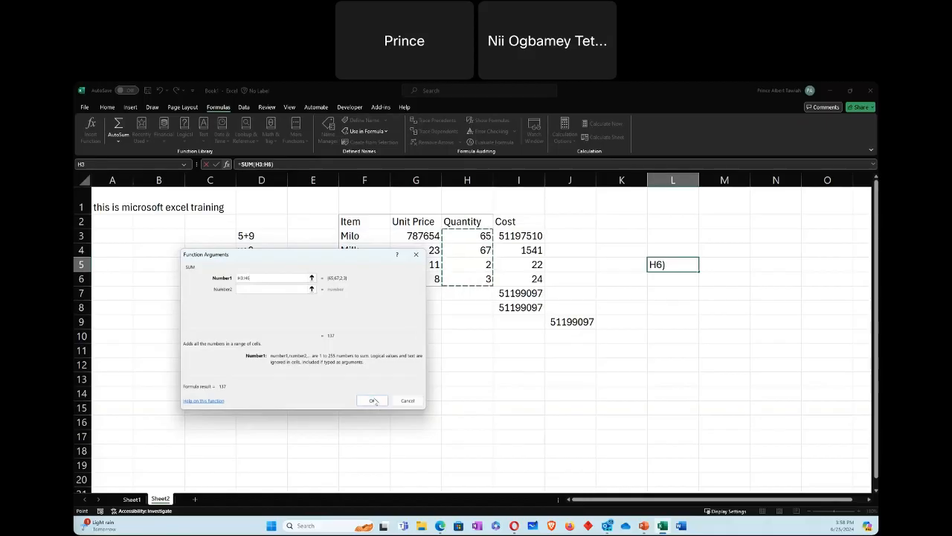
pyautogui.click(373, 400)
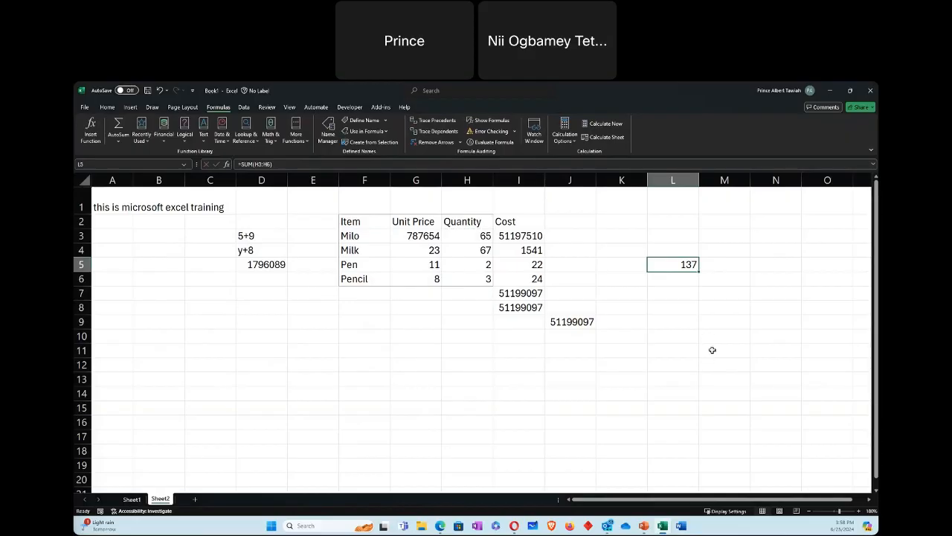
# Step: Set Milo's unit price in G3 to 84
pyautogui.click(421, 236)
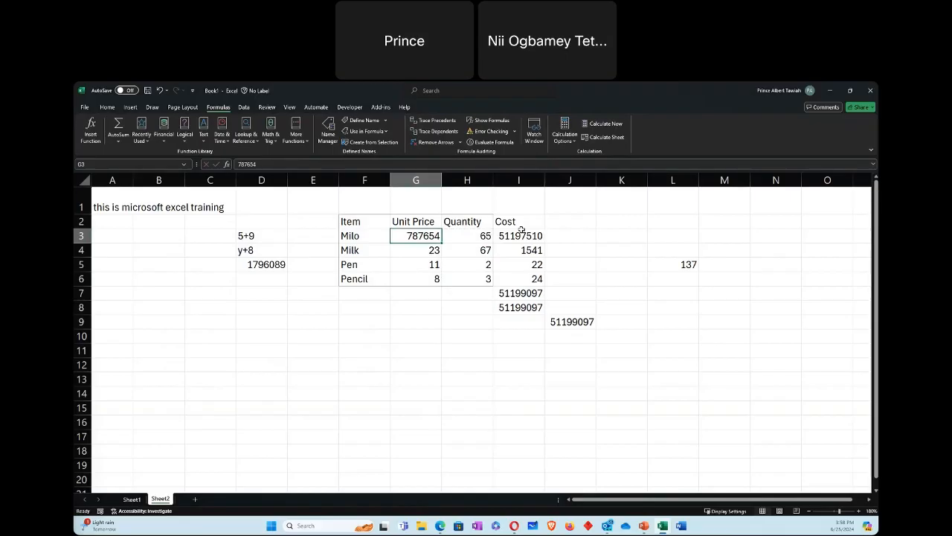
pyautogui.write('84')
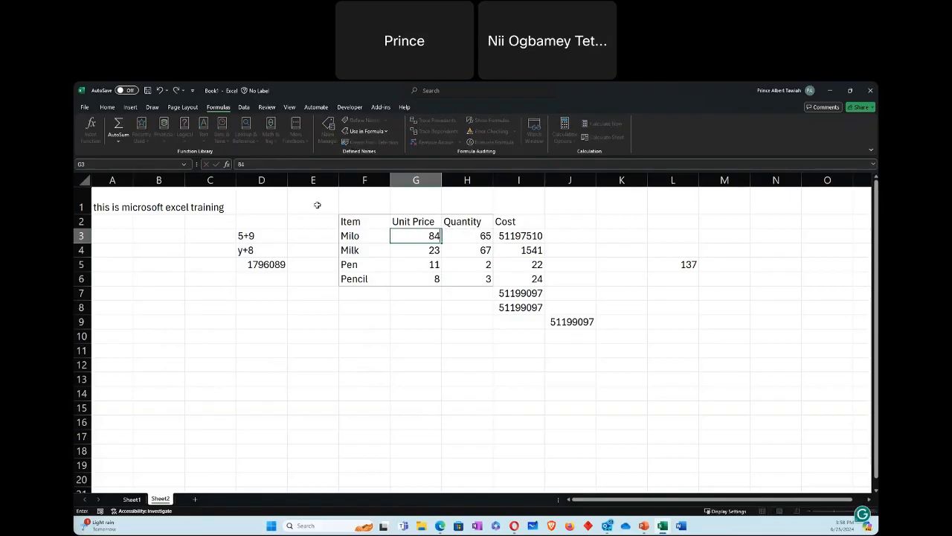
pyautogui.click(474, 313)
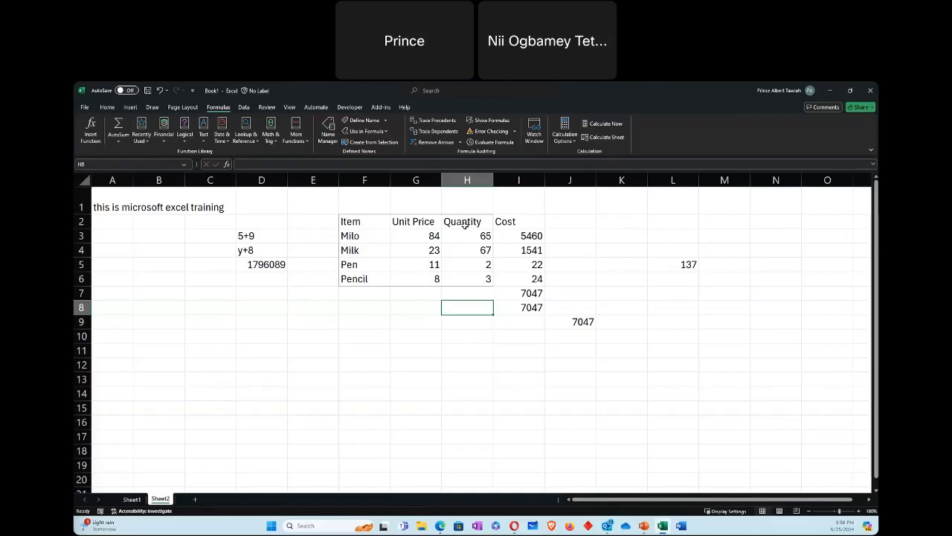
# Step: Insert a 2-D line chart with markers from the Item, Unit Price and Quantity range F2:H6
pyautogui.moveTo(346, 223); pyautogui.dragTo(471, 278)
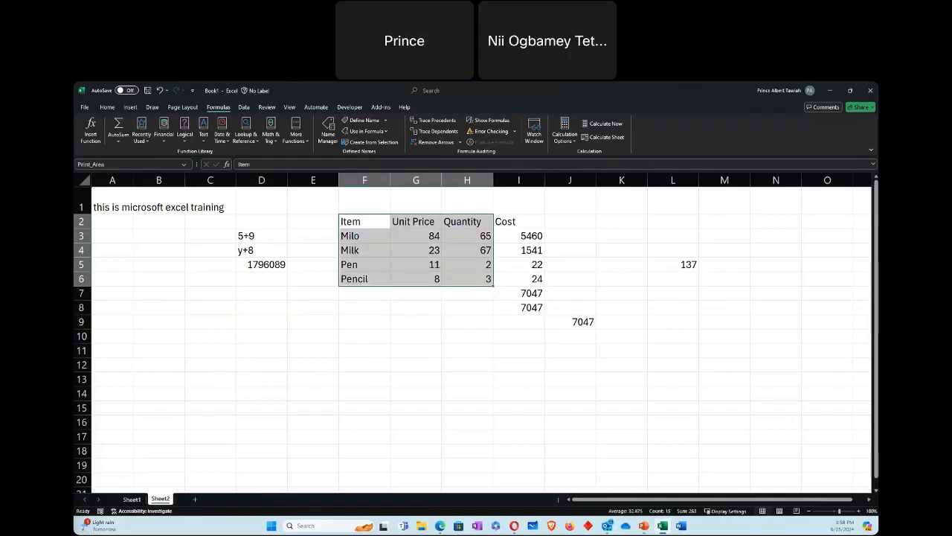
pyautogui.click(130, 107)
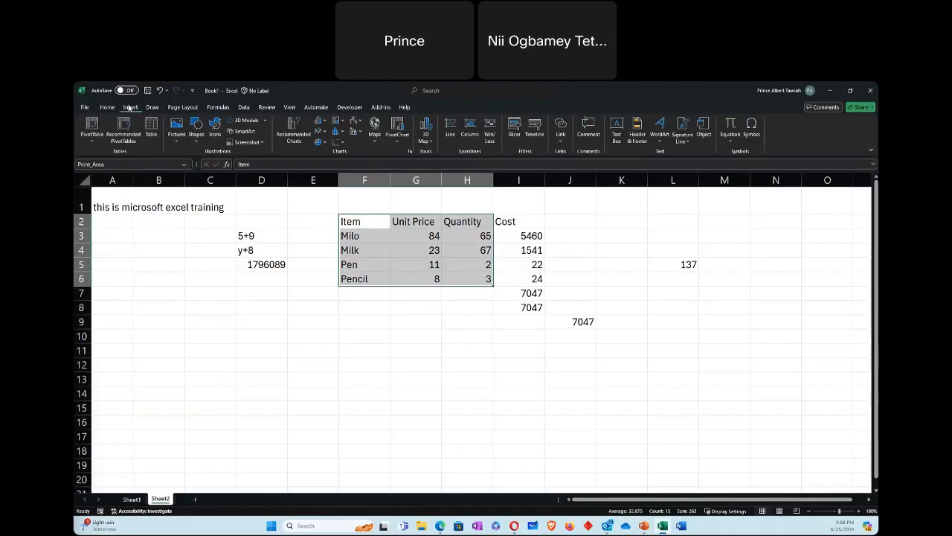
pyautogui.click(322, 131)
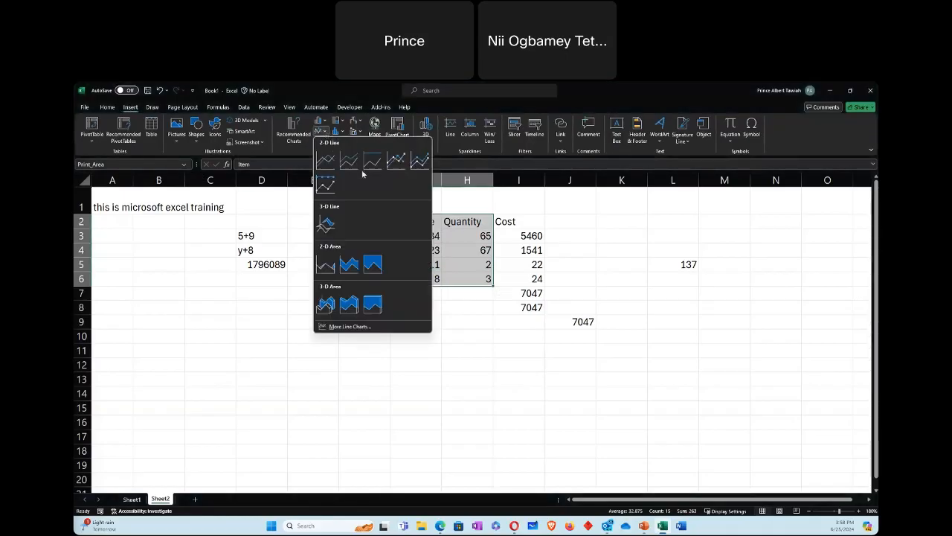
pyautogui.click(396, 160)
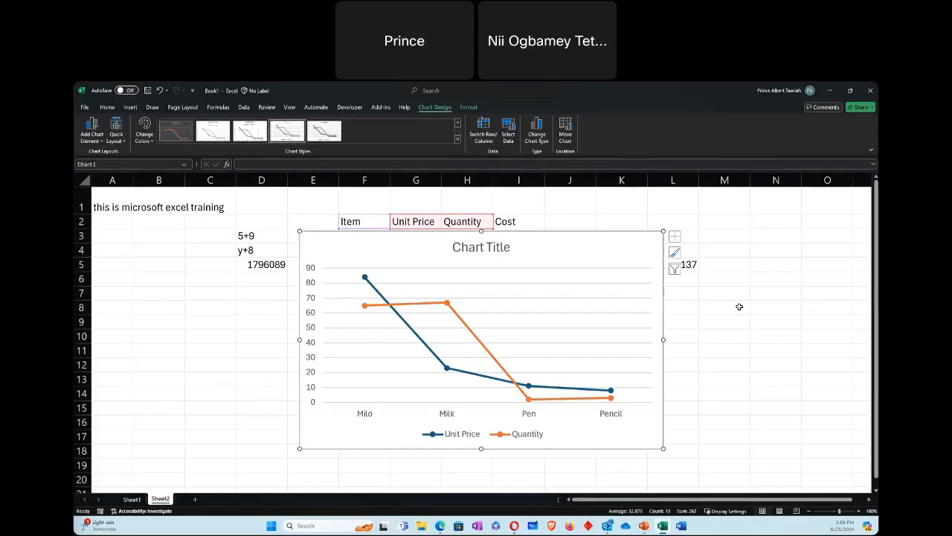
# Step: Undo the line chart insertion and deselect the data range
pyautogui.click(161, 91)
pyautogui.click(206, 364)
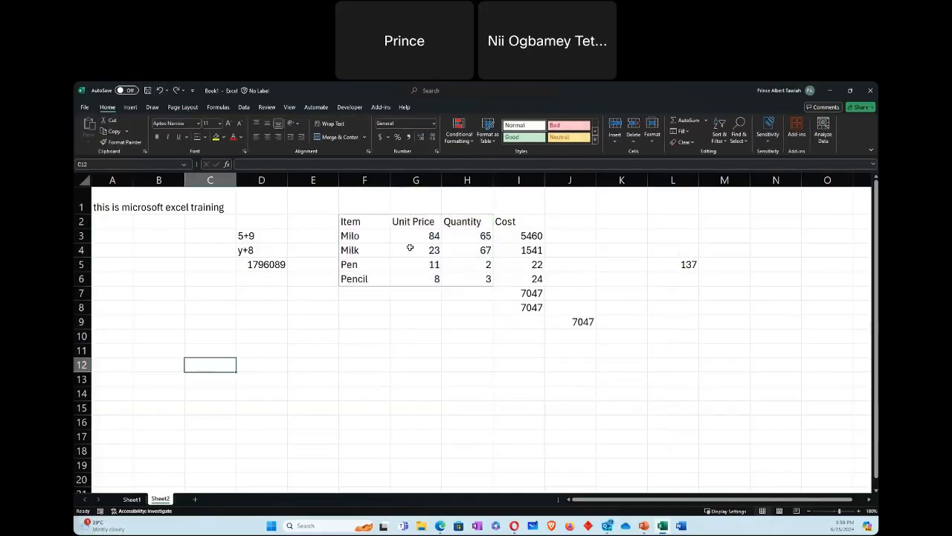
pyautogui.click(331, 397)
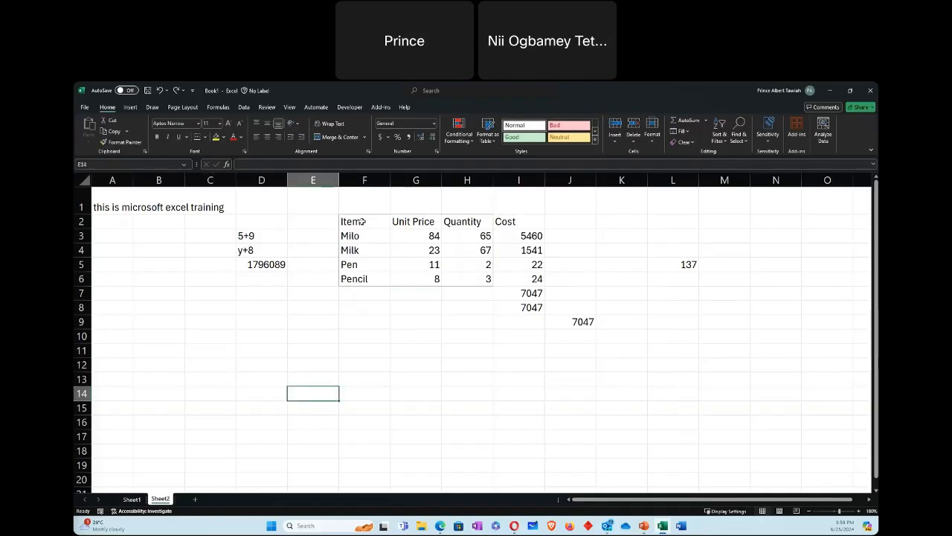
# Step: Insert a 2-D clustered column chart from the Item, Unit Price and Quantity range F2:H6
pyautogui.click(362, 223)
pyautogui.moveTo(371, 253); pyautogui.dragTo(484, 279)
pyautogui.click(131, 107)
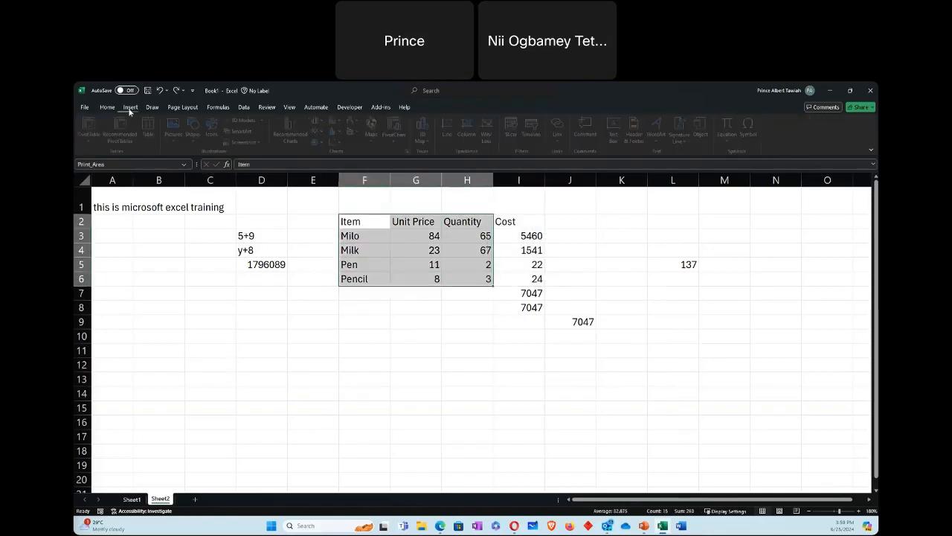
pyautogui.click(325, 122)
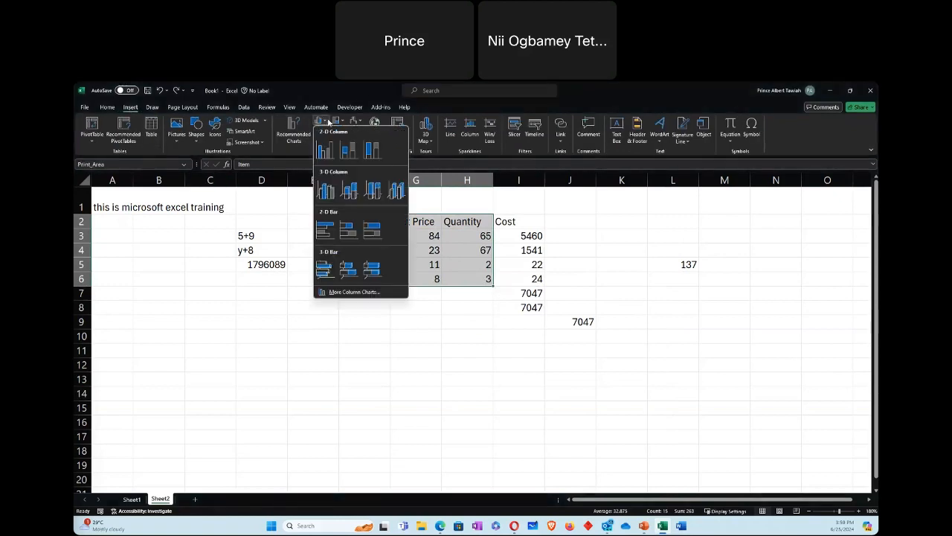
pyautogui.click(325, 155)
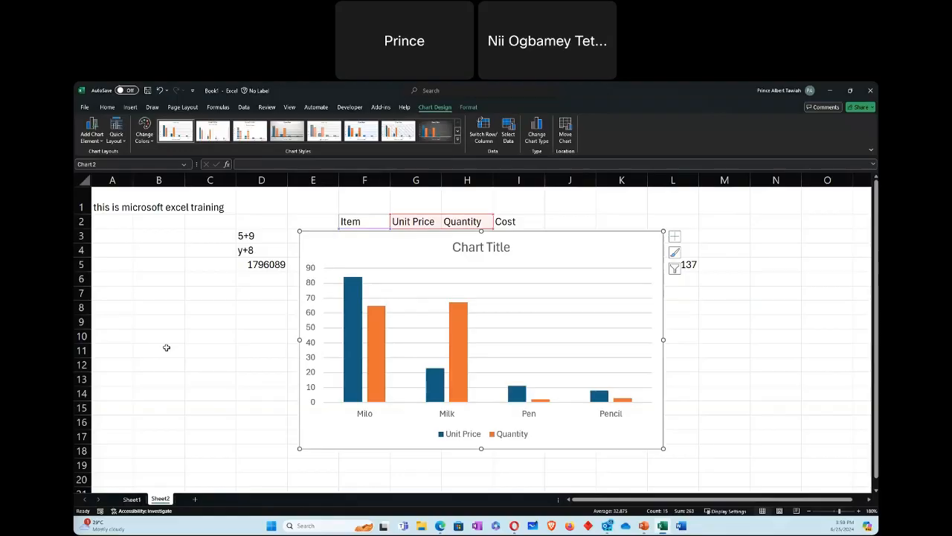